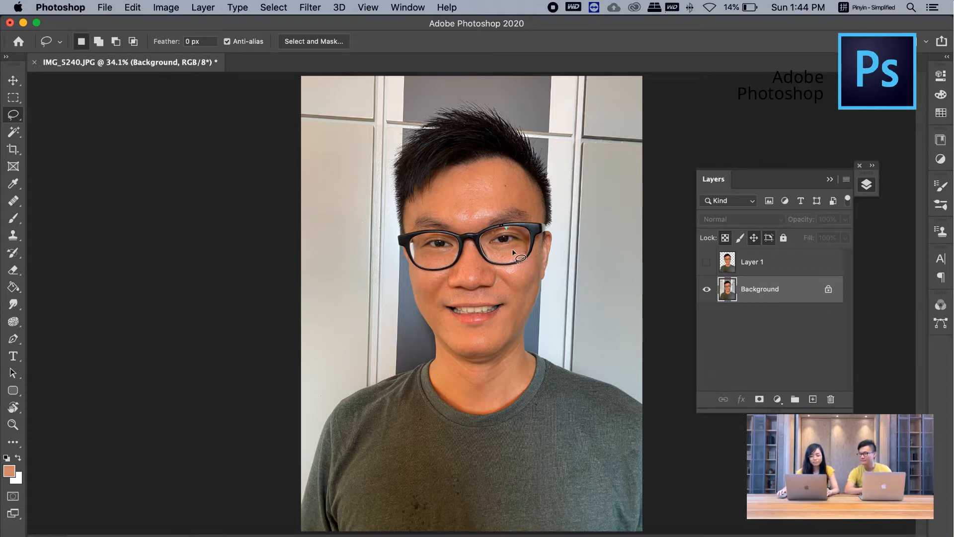
# Hide the Background layer and make Layer 1 with the cut-out portrait visible
pyautogui.scroll(3, 528, 253)
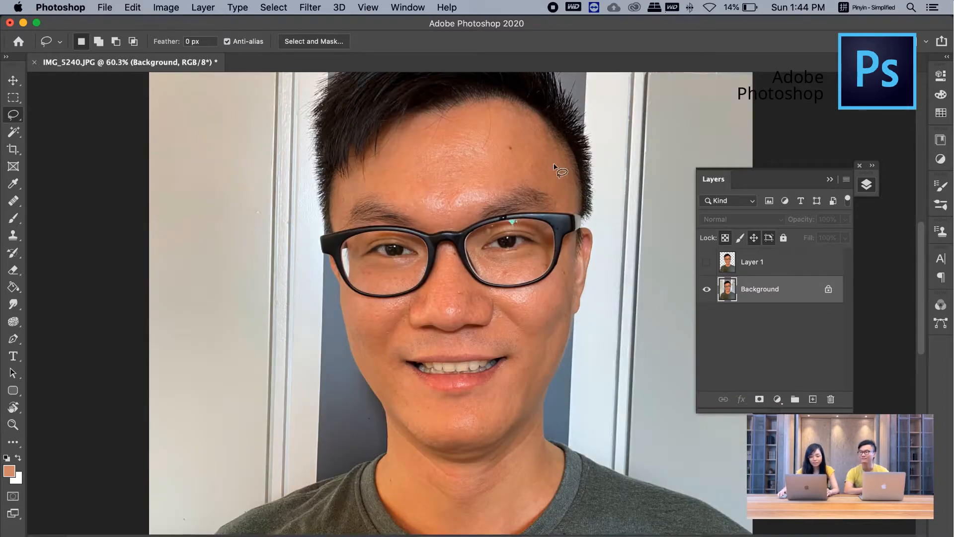
pyautogui.scroll(3, 469, 177)
pyautogui.scroll(-4, 528, 242)
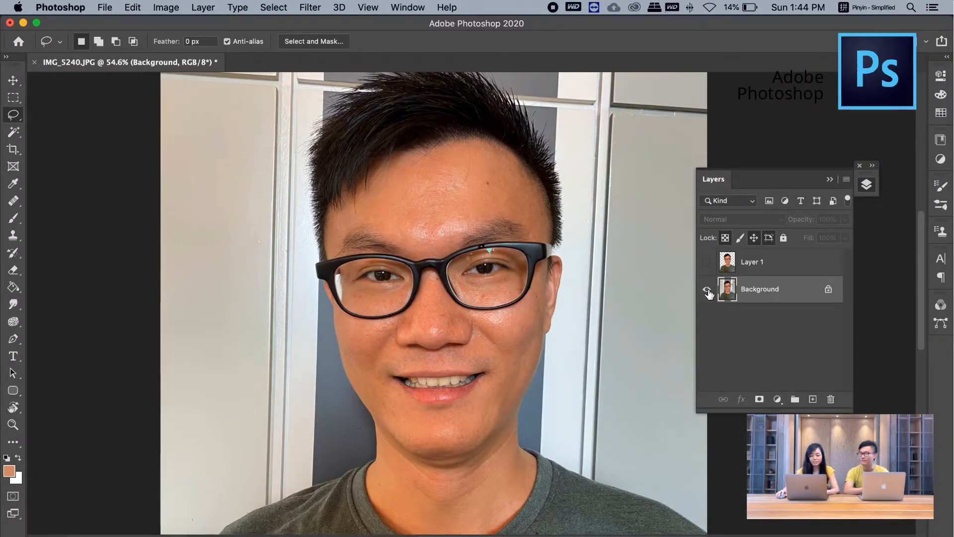
pyautogui.click(706, 290)
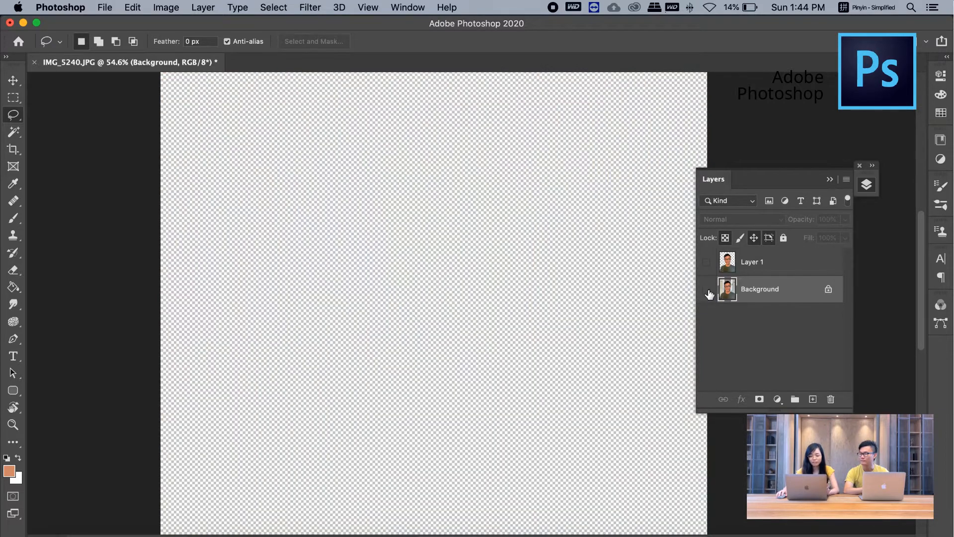
pyautogui.click(707, 263)
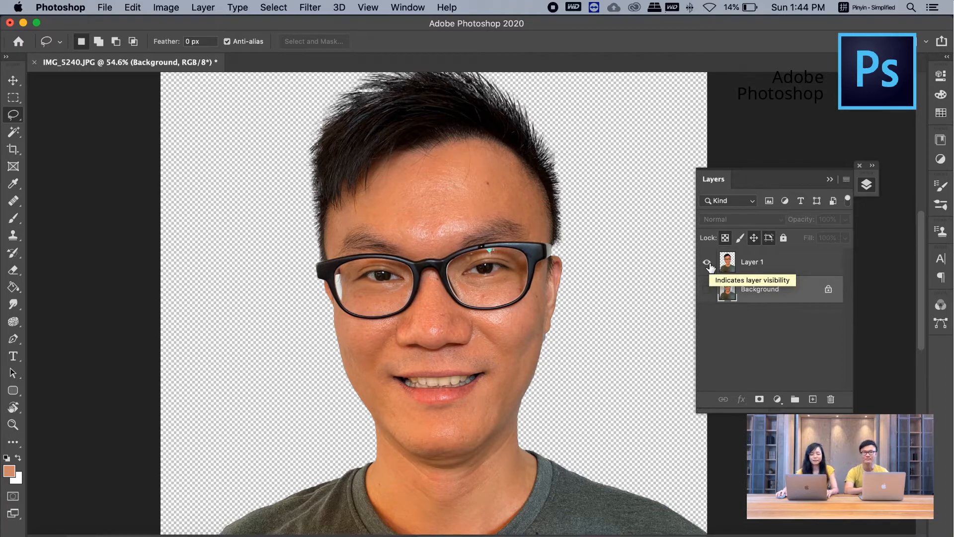
# Duplicate Layer 1 and hide the original Layer 1
pyautogui.scroll(3, 448, 224)
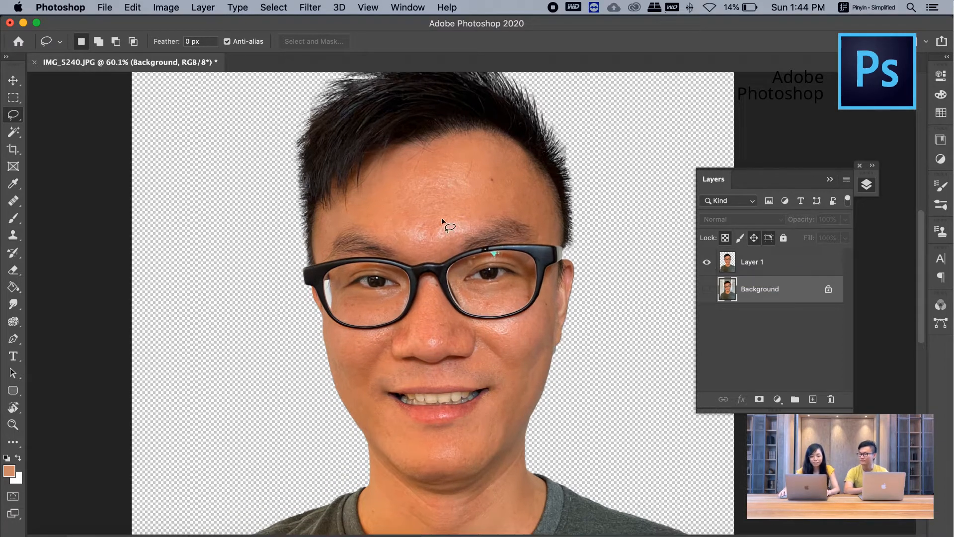
pyautogui.scroll(2, 330, 170)
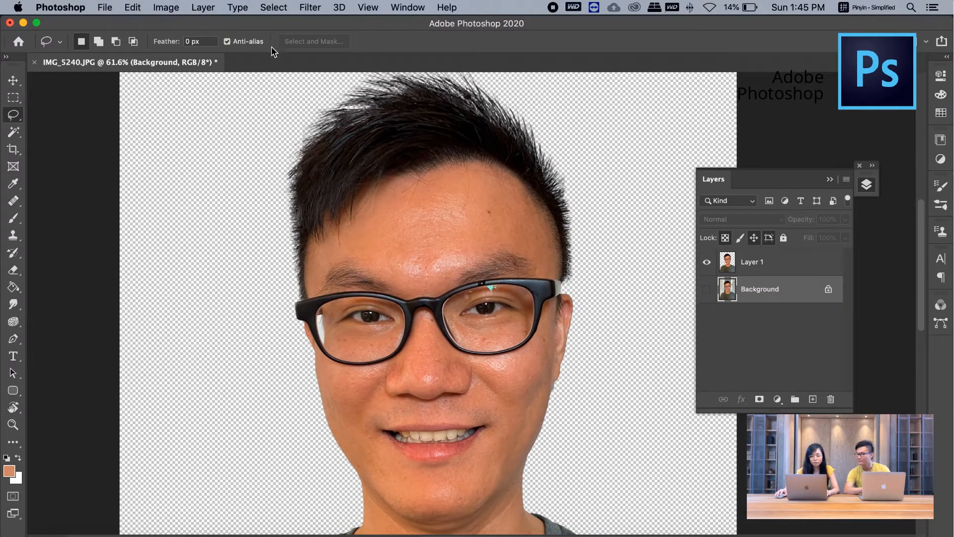
pyautogui.moveTo(791, 260); pyautogui.dragTo(813, 397)
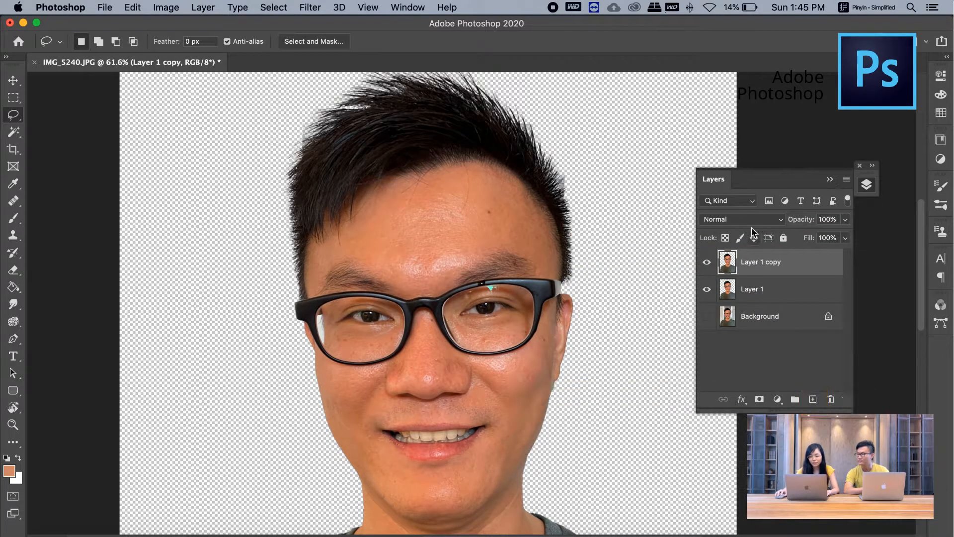
pyautogui.click(706, 289)
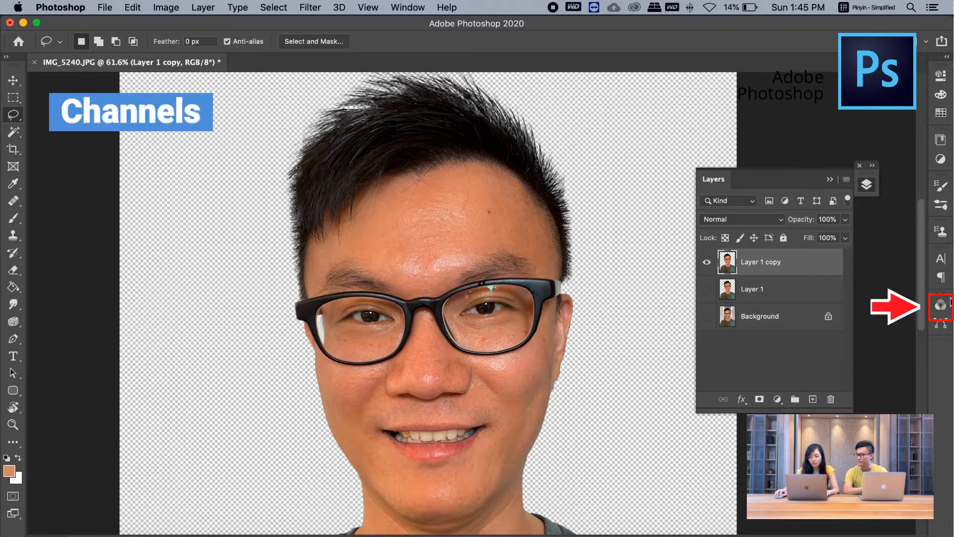
# Bring up the list of colour channels for the duplicated portrait layer
pyautogui.click(941, 307)
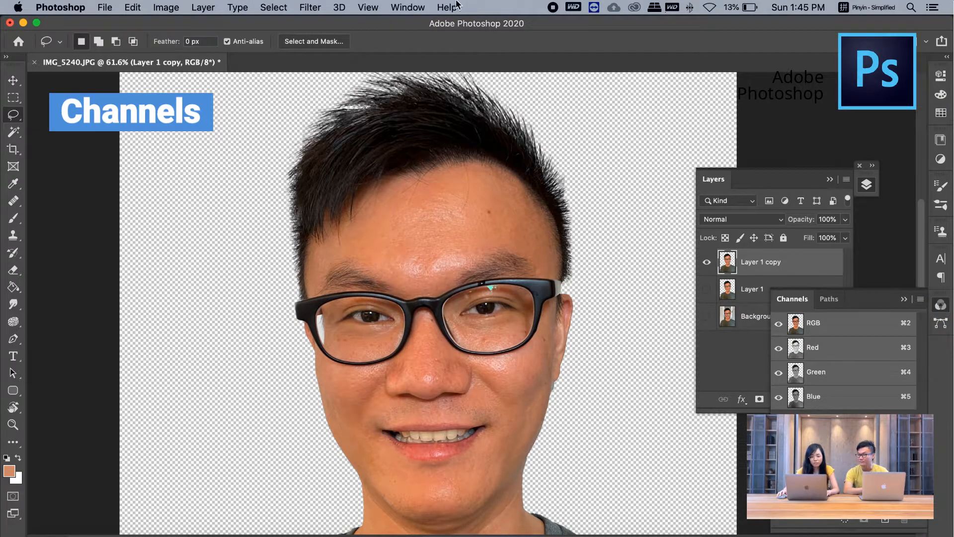
pyautogui.click(408, 8)
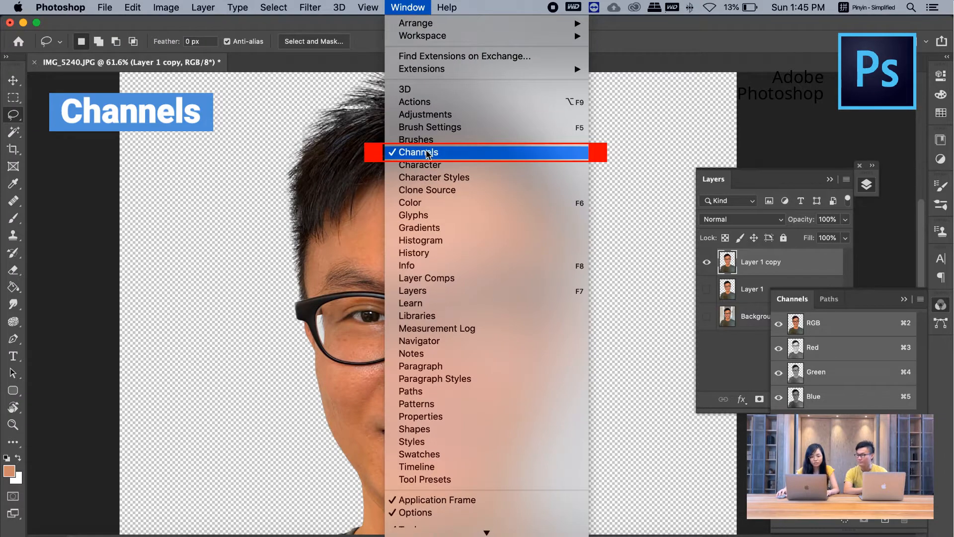
pyautogui.click(503, 154)
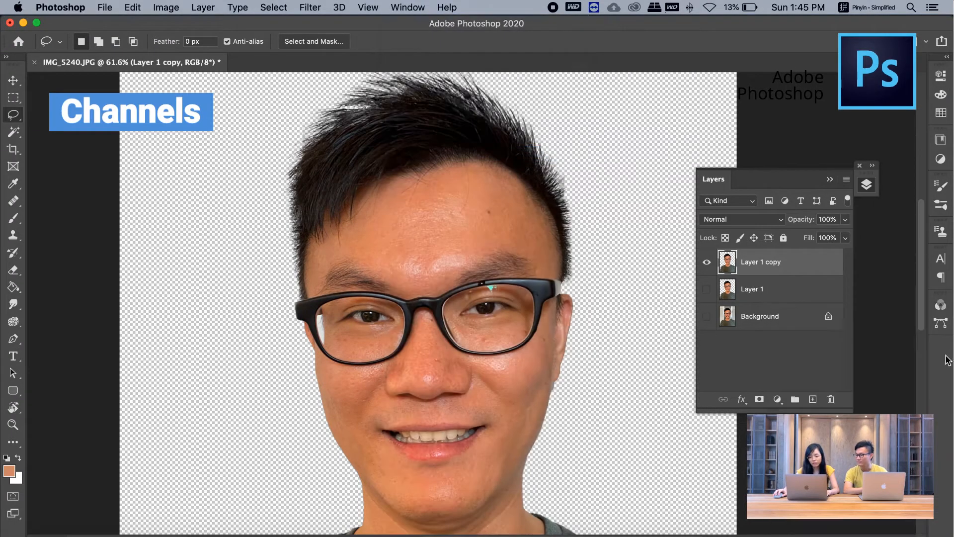
pyautogui.click(940, 305)
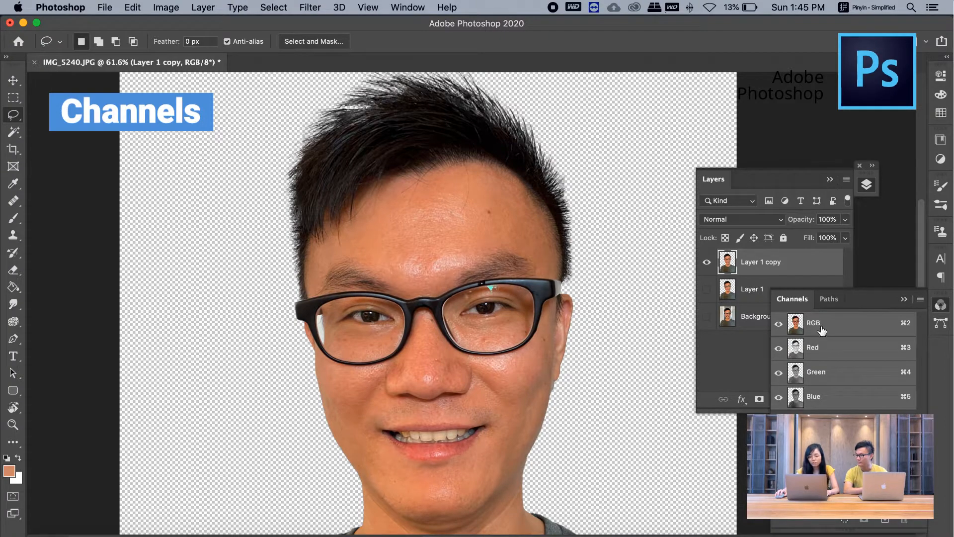
# Compare the Red, Green and Blue channels one at a time, examining the skin contrast in each
pyautogui.click(818, 357)
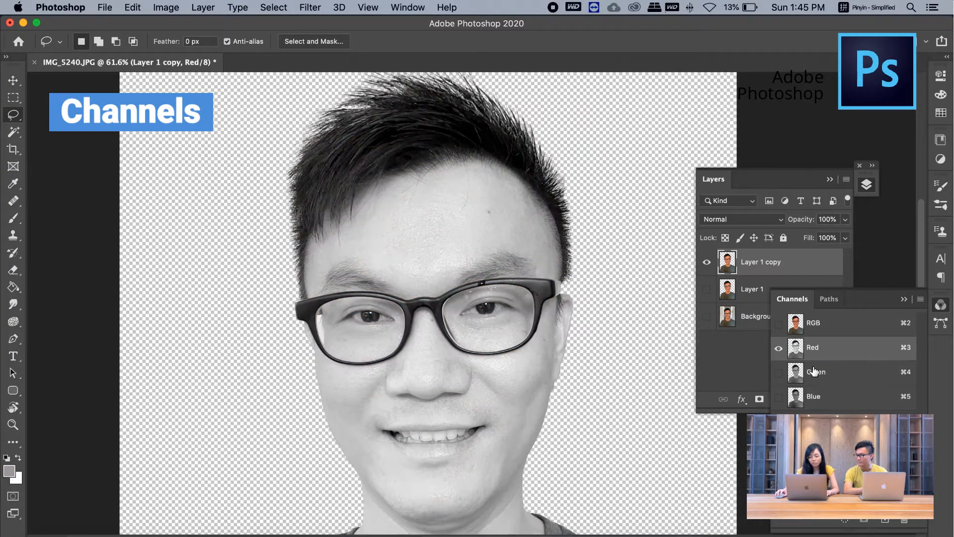
pyautogui.click(814, 371)
pyautogui.click(826, 405)
pyautogui.click(817, 350)
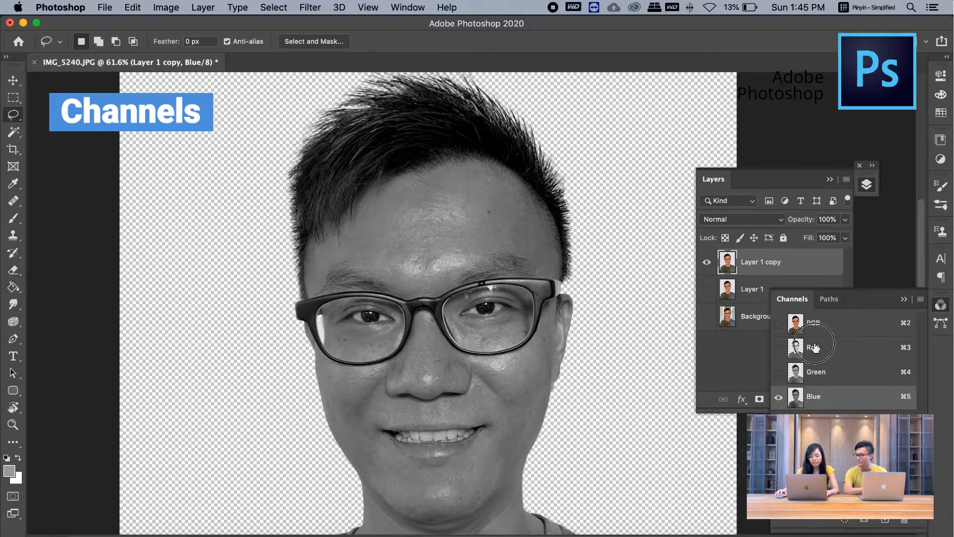
pyautogui.click(822, 370)
pyautogui.click(830, 397)
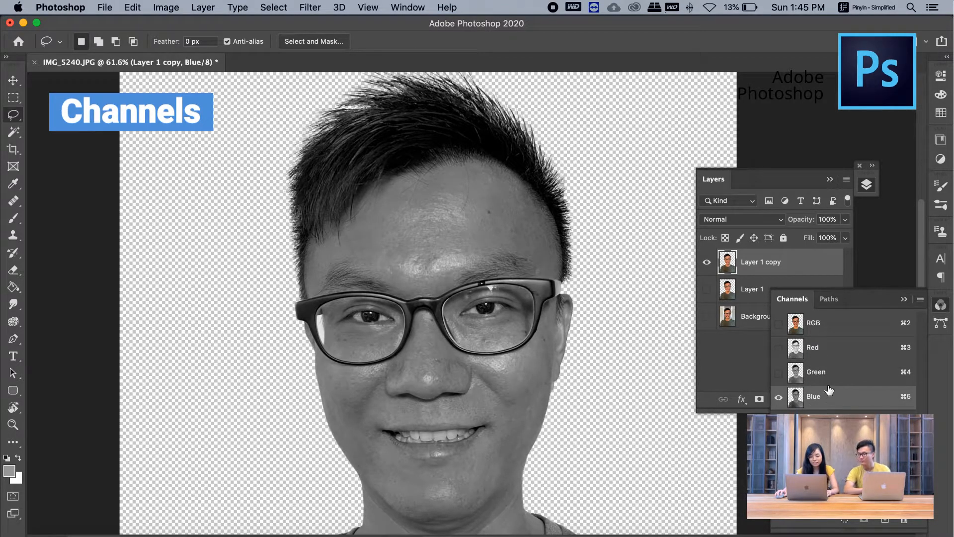
pyautogui.click(827, 374)
pyautogui.click(816, 348)
pyautogui.click(820, 373)
# Duplicate the Blue channel
pyautogui.click(820, 398)
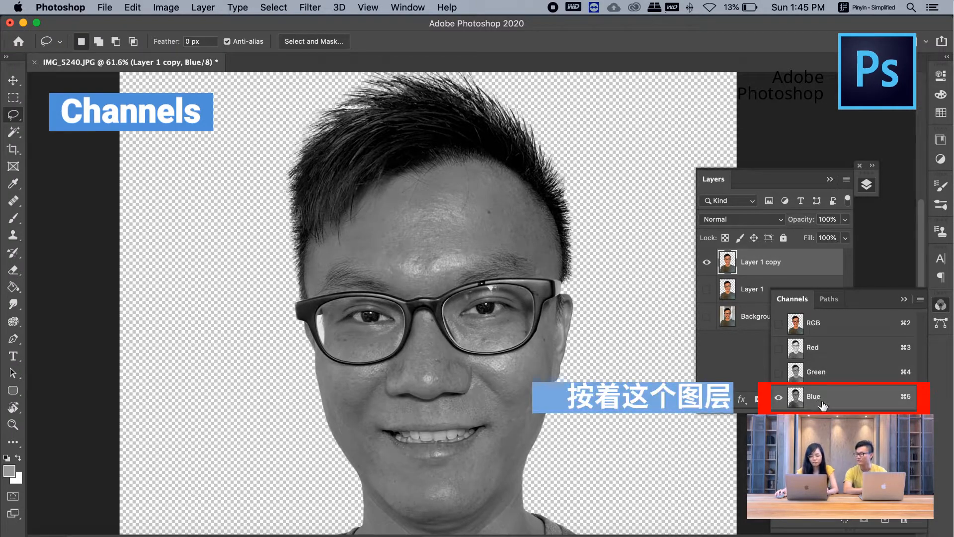
pyautogui.moveTo(823, 404); pyautogui.dragTo(887, 520)
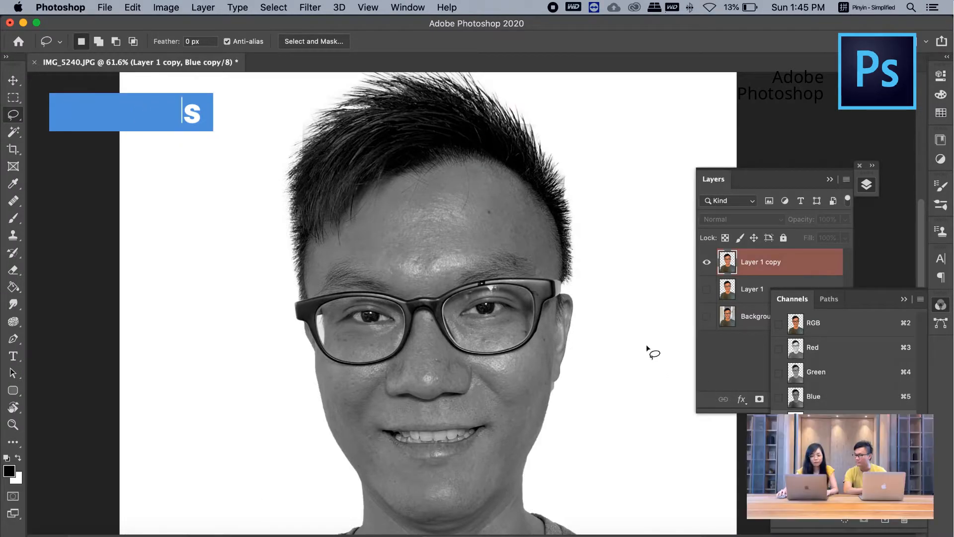
# Apply a High Pass filter with a radius of 30 pixels to the Blue copy channel
pyautogui.click(309, 7)
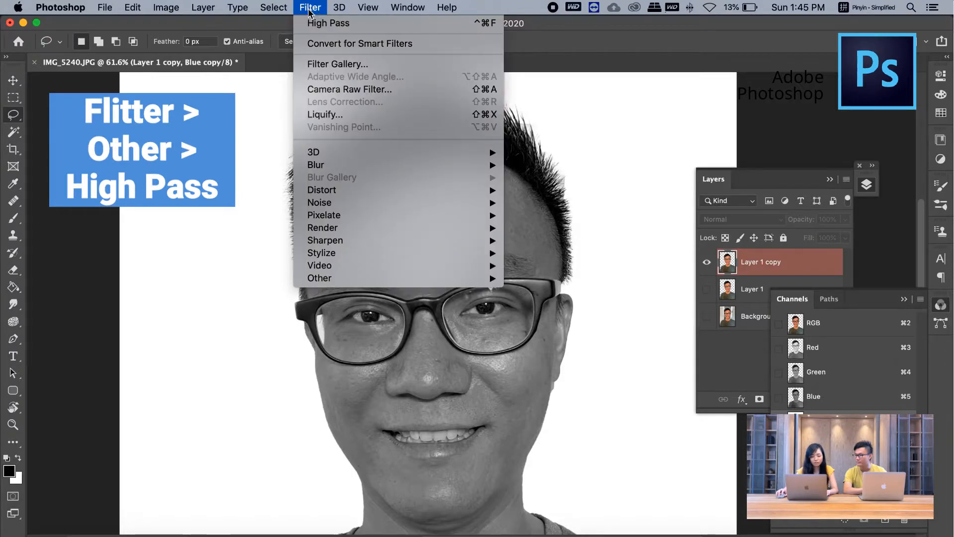
pyautogui.moveTo(351, 288)
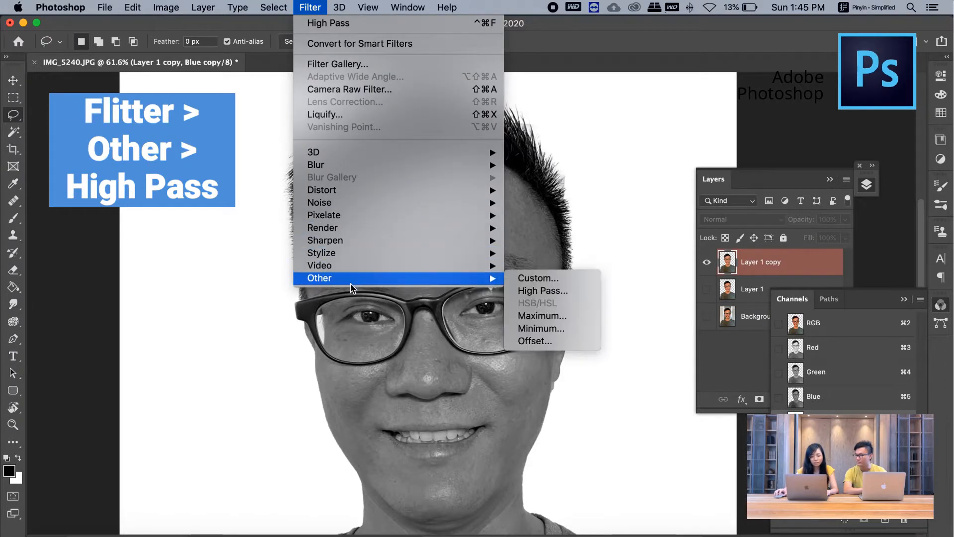
pyautogui.click(557, 296)
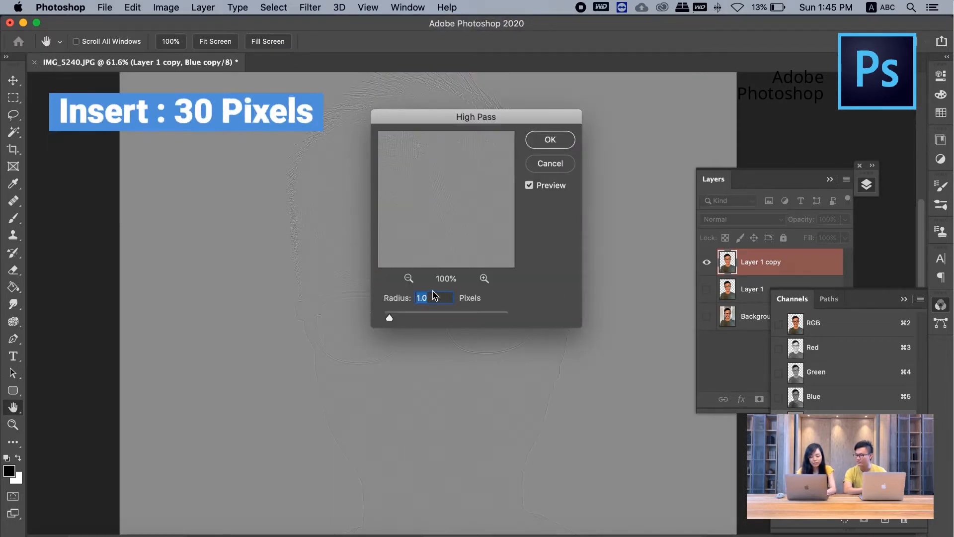
pyautogui.write('30')
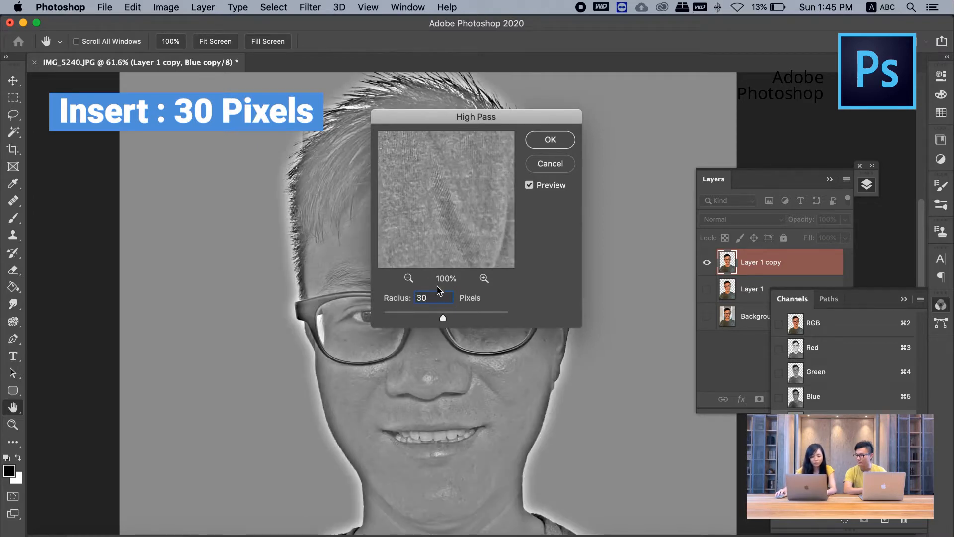
pyautogui.moveTo(412, 118); pyautogui.dragTo(638, 130)
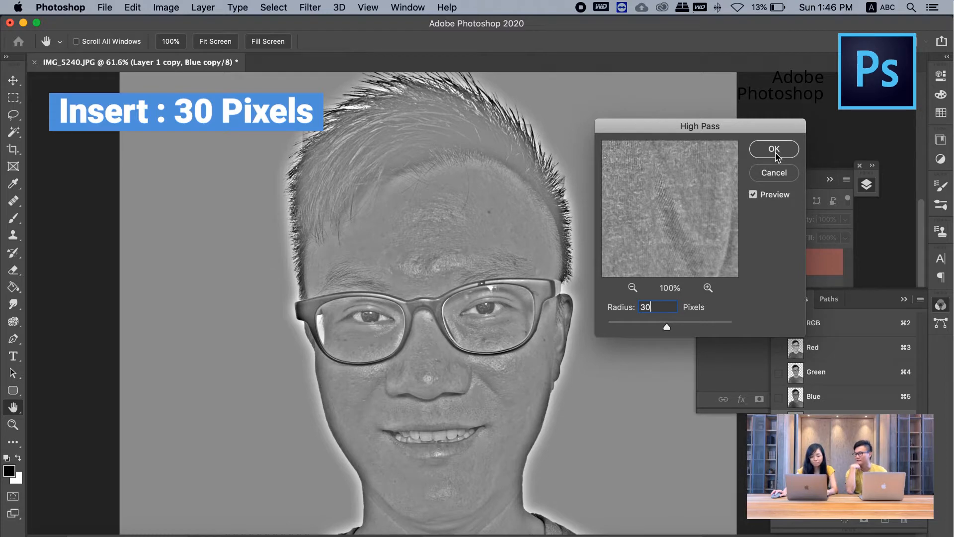
pyautogui.moveTo(667, 326)
pyautogui.mouseDown()
pyautogui.moveTo(624, 326)
pyautogui.moveTo(669, 327)
pyautogui.mouseUp()
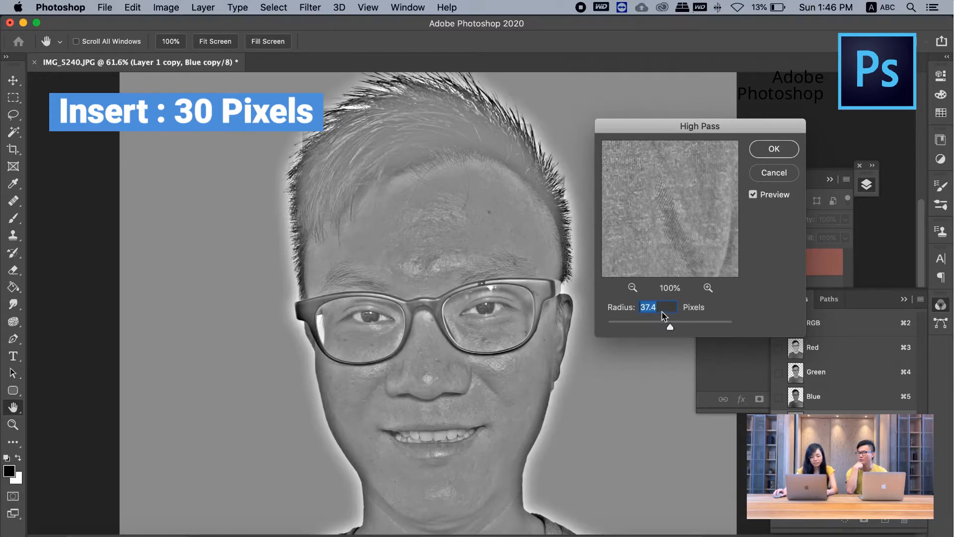
pyautogui.write('30')
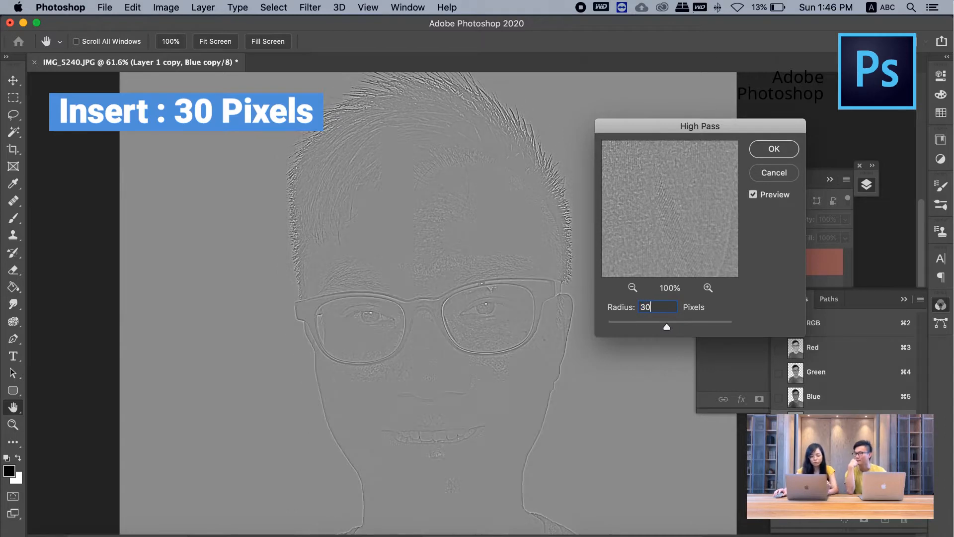
pyautogui.press('Return')
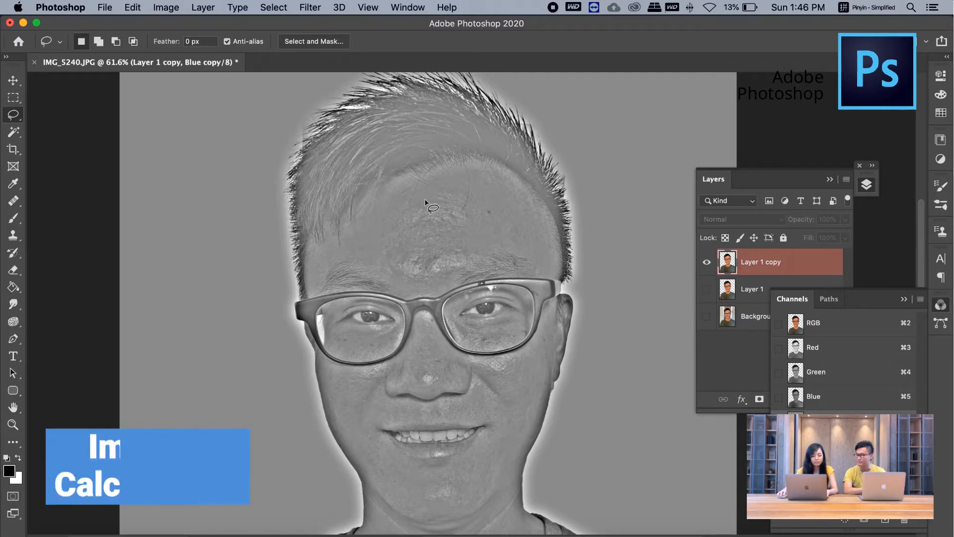
# Run Calculations on the Blue copy channel with Hard Light blending, outputting the result as a new channel
pyautogui.click(166, 7)
pyautogui.moveTo(169, 23)
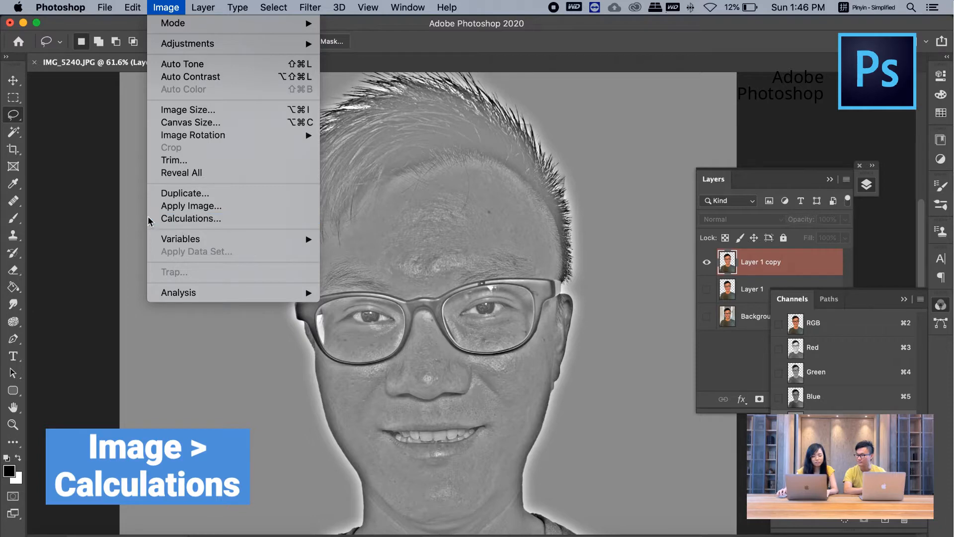
pyautogui.click(210, 219)
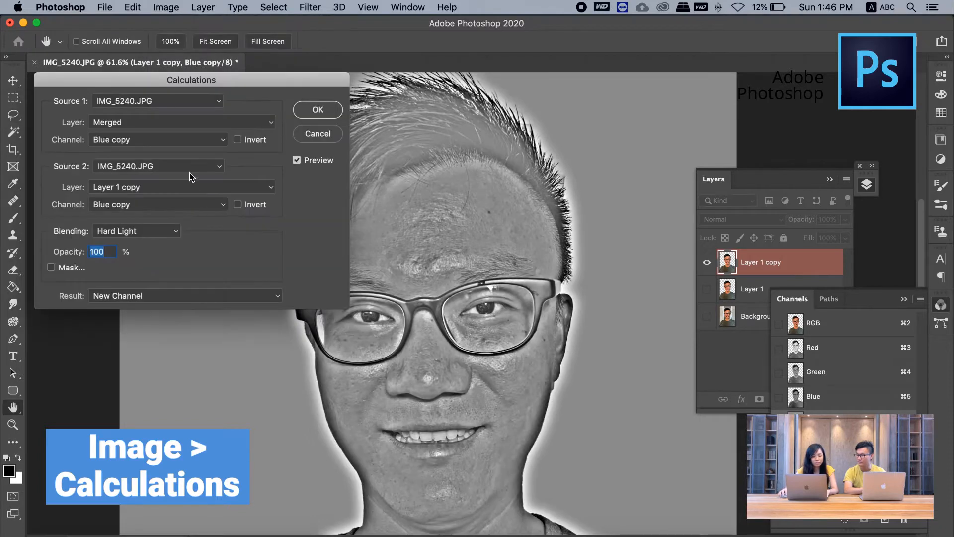
pyautogui.click(119, 231)
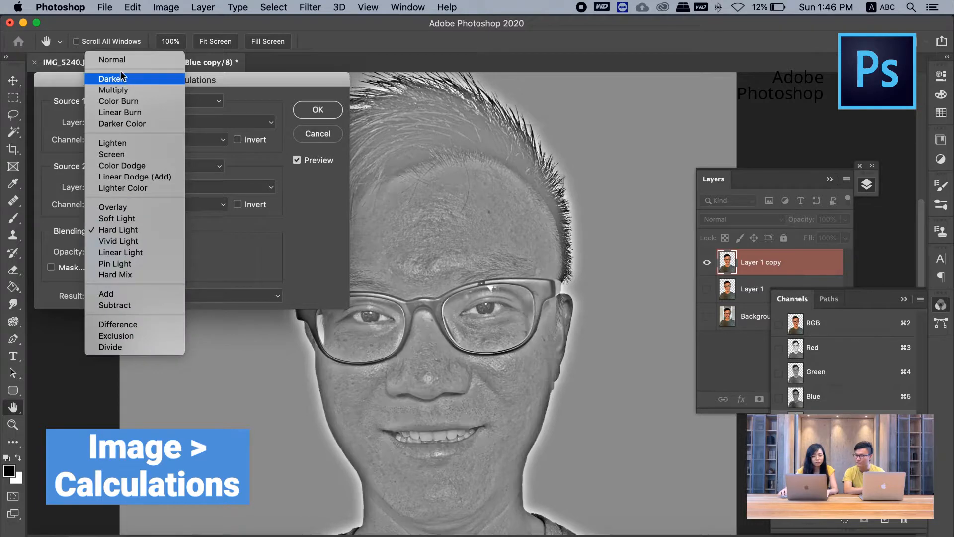
pyautogui.click(118, 59)
pyautogui.click(136, 230)
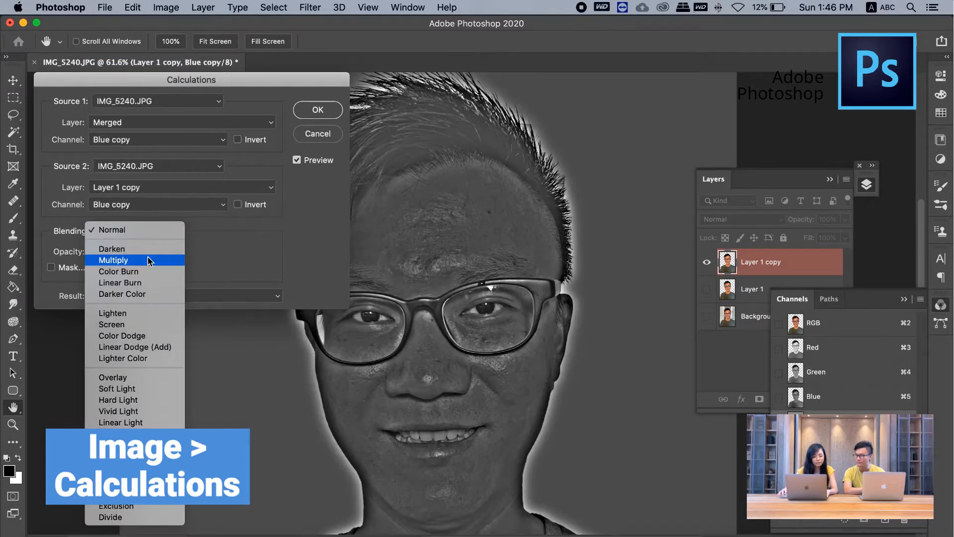
pyautogui.click(151, 260)
pyautogui.click(157, 232)
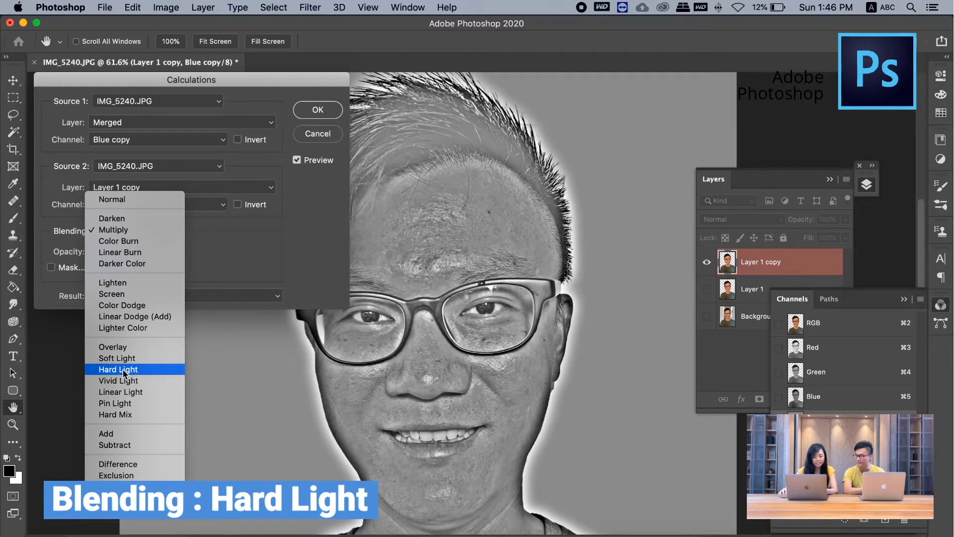
pyautogui.click(123, 374)
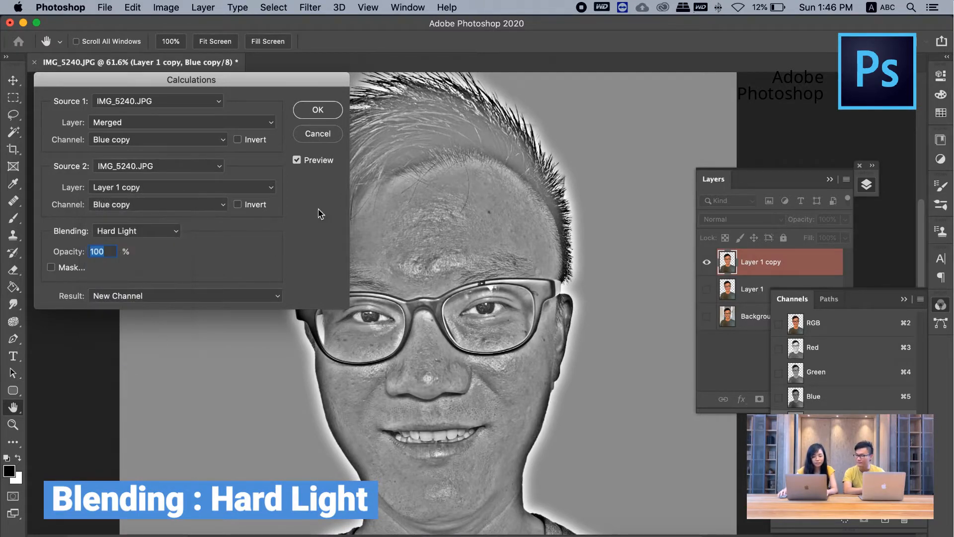
pyautogui.click(310, 114)
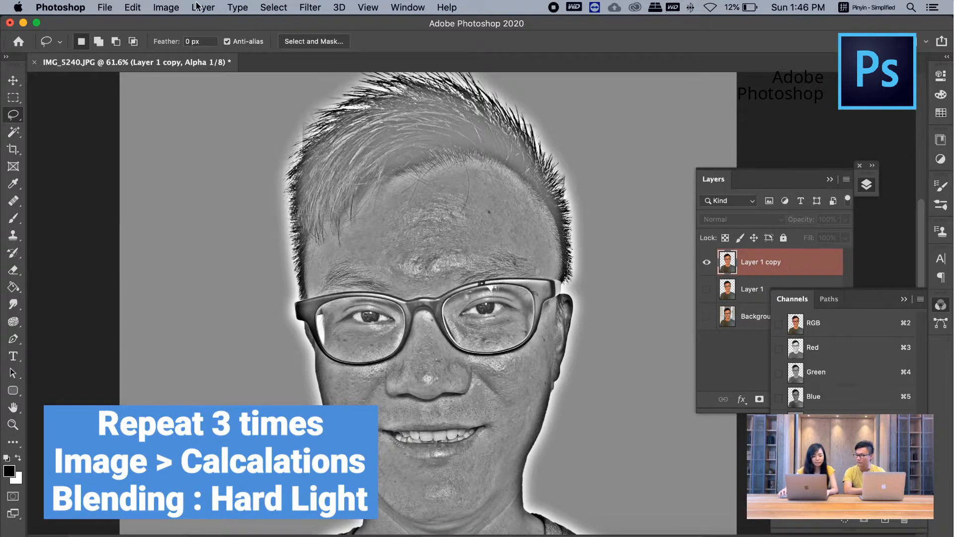
# Run Calculations on the Alpha 1 channel with Hard Light blending, outputting another new channel
pyautogui.click(164, 8)
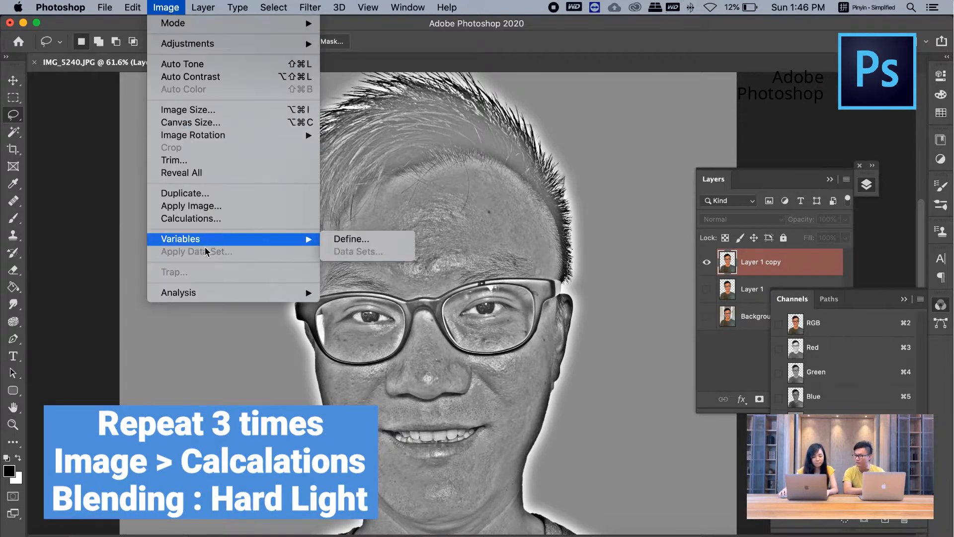
pyautogui.click(176, 220)
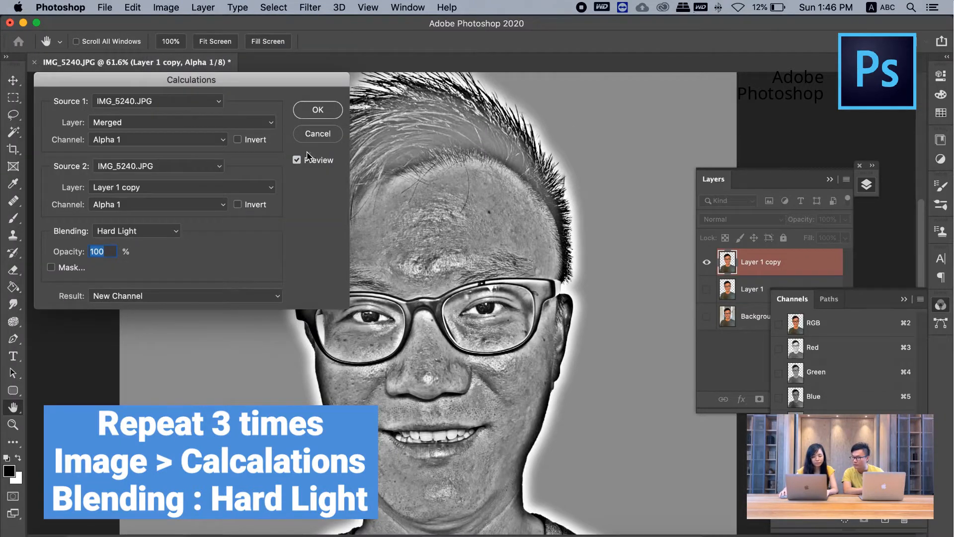
pyautogui.click(317, 110)
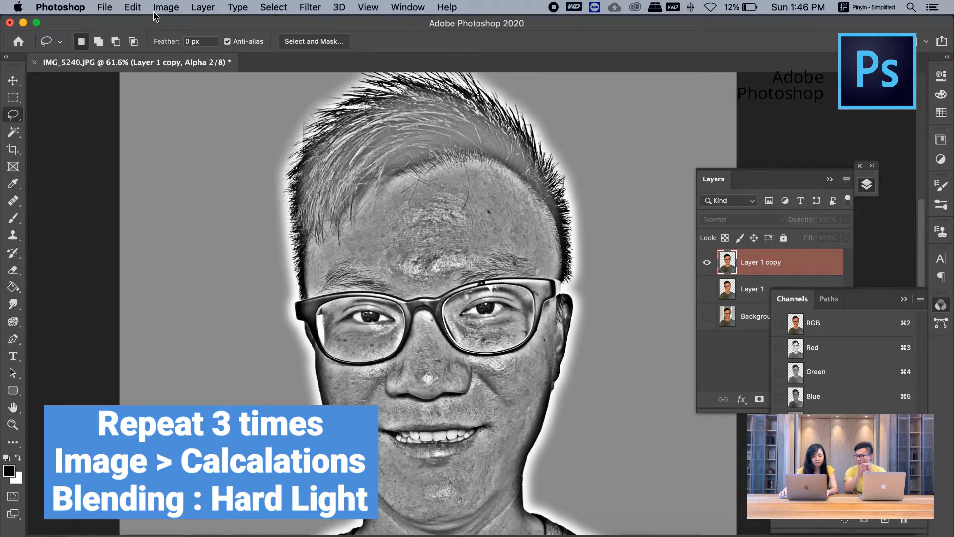
# Run Calculations on the Alpha 2 channel with Hard Light blending, outputting the result as a new channel
pyautogui.click(166, 8)
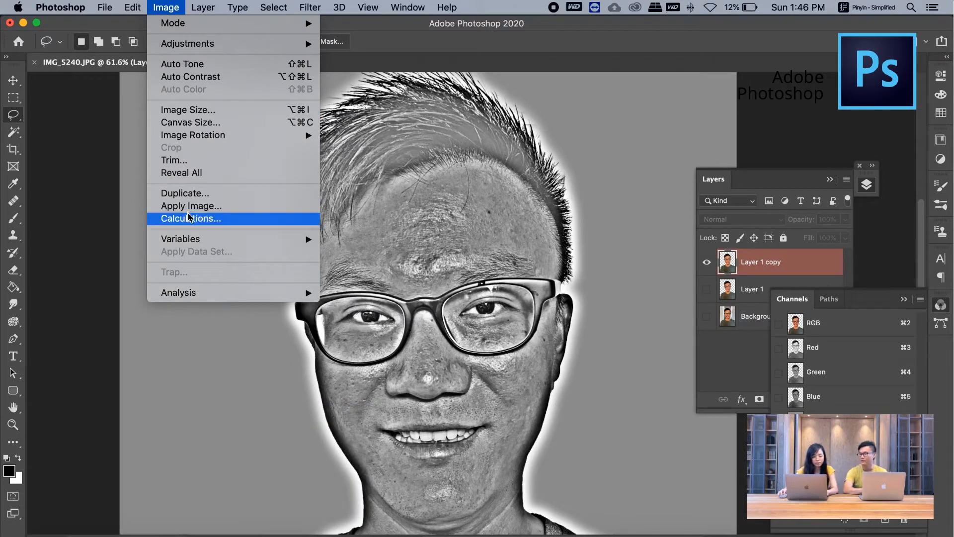
pyautogui.click(191, 219)
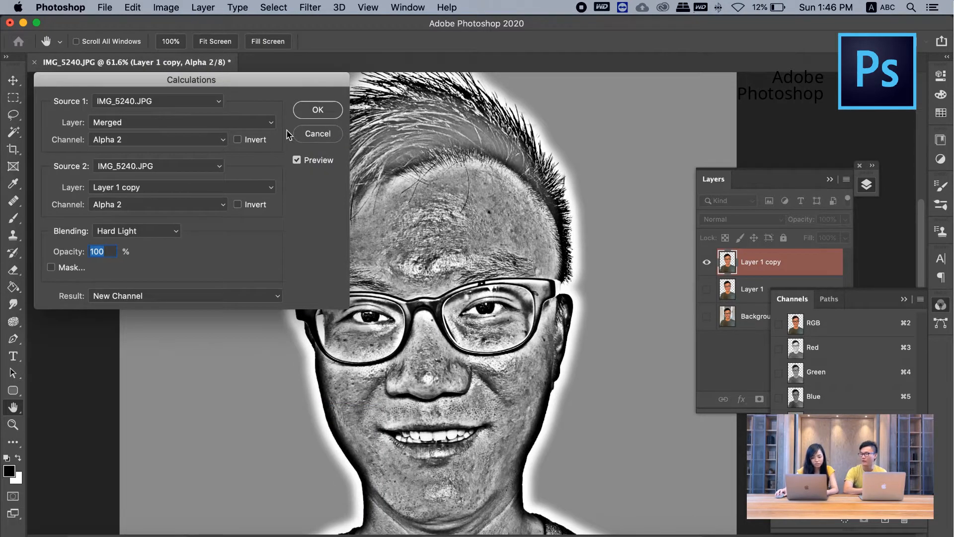
pyautogui.click(318, 110)
pyautogui.press('l')
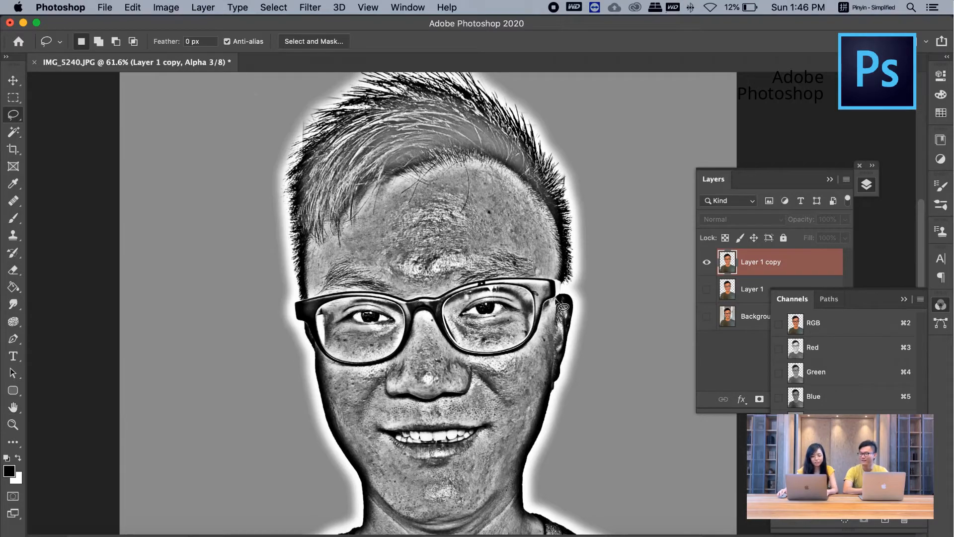
# Choose the Brush tool with white as the foreground colour for painting on the Alpha 3 channel
pyautogui.scroll(5, 478, 345)
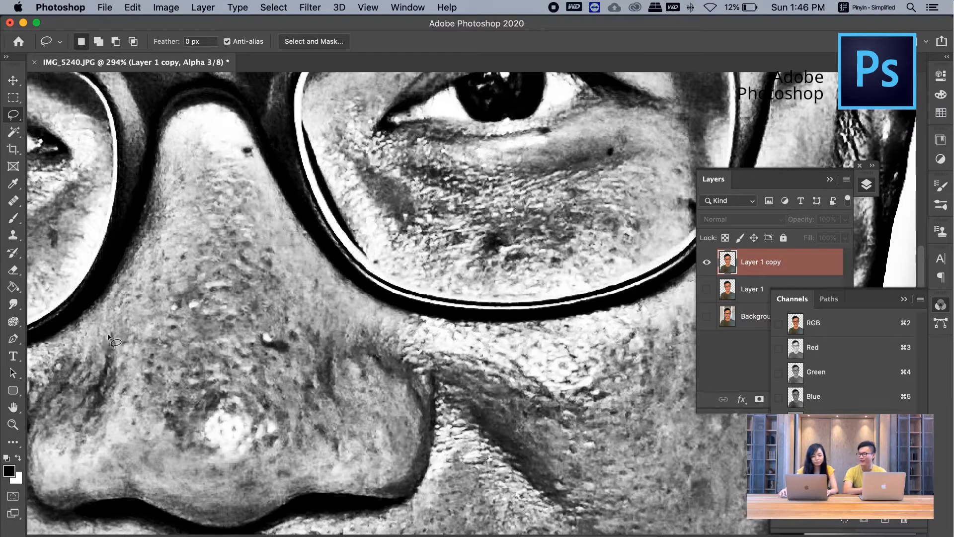
pyautogui.scroll(-3, 402, 276)
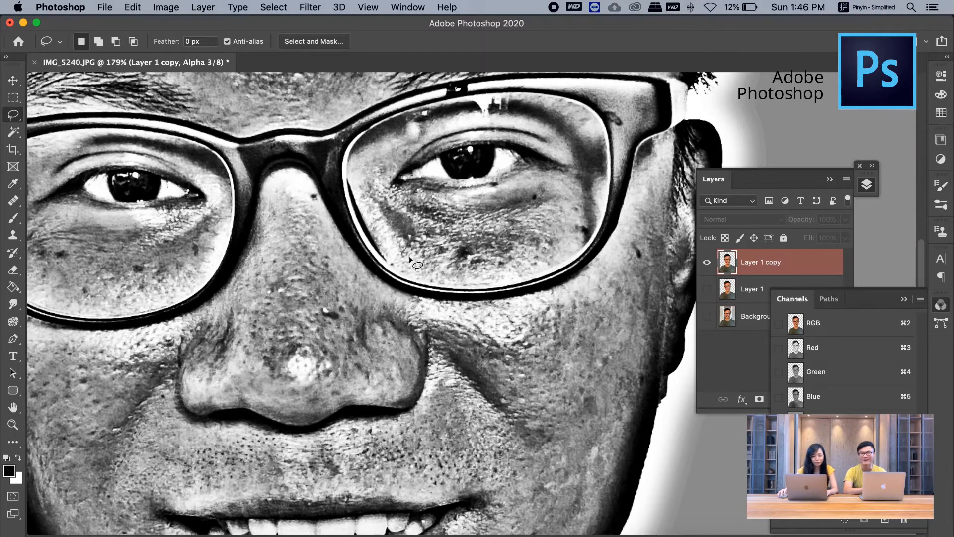
pyautogui.scroll(-2, 269, 270)
pyautogui.scroll(-4, 268, 272)
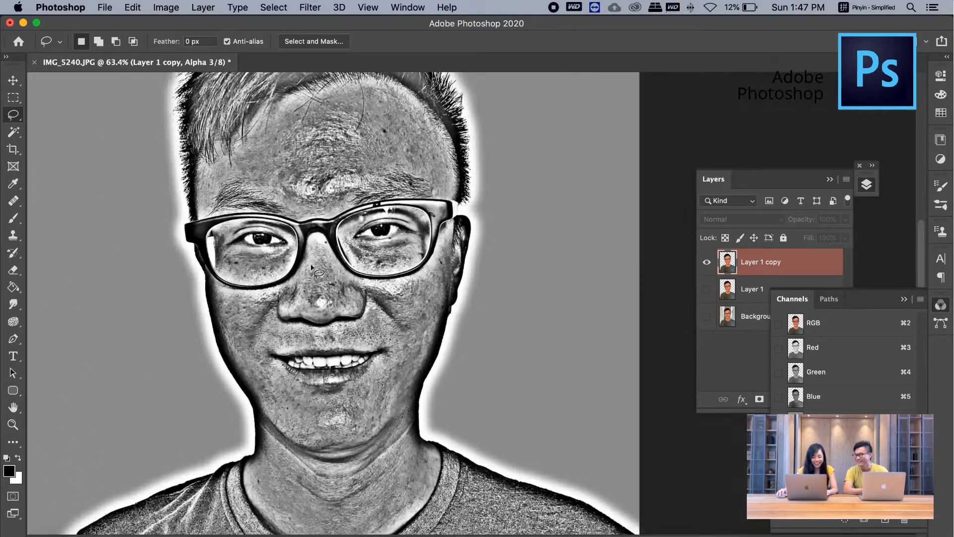
pyautogui.scroll(2, 318, 273)
pyautogui.moveTo(320, 378); pyautogui.dragTo(314, 318)
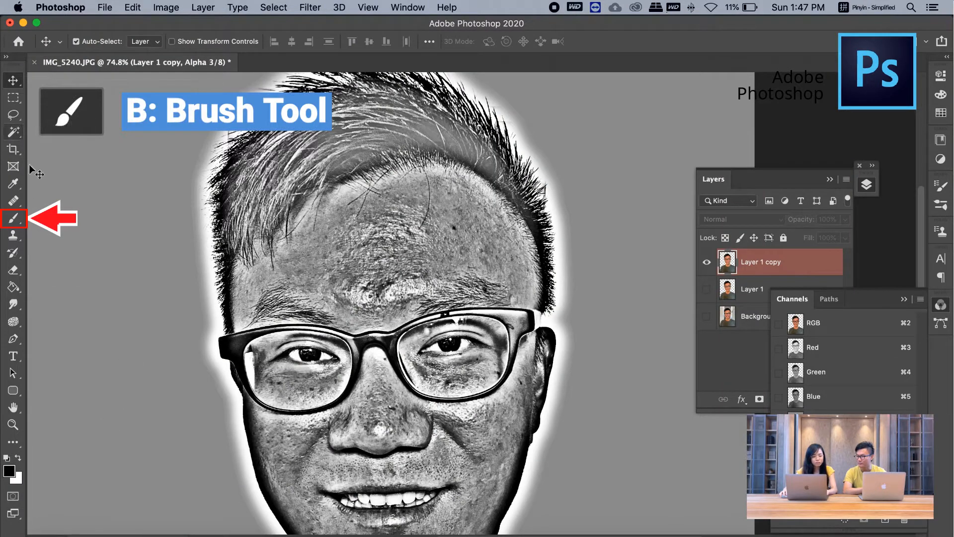
pyautogui.press('b')
pyautogui.click(14, 219)
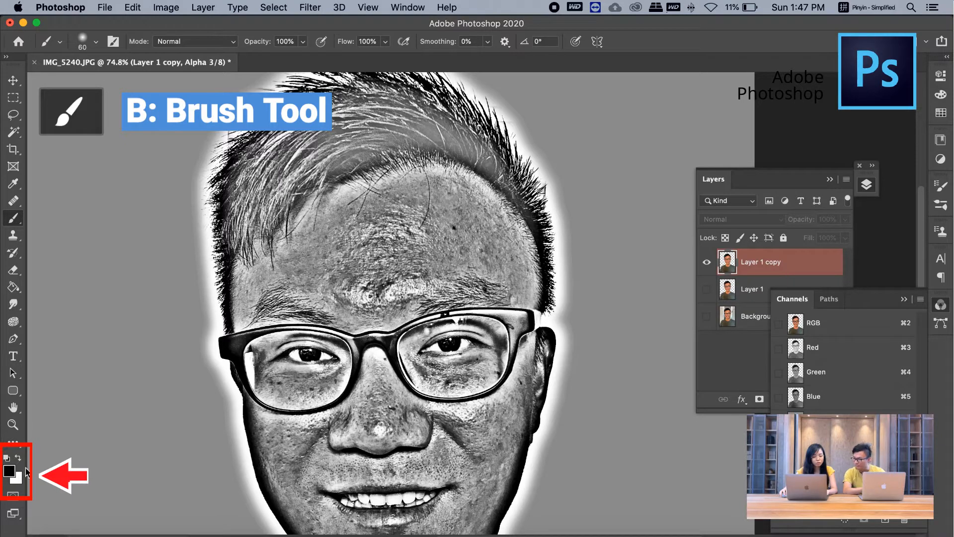
pyautogui.press('x')
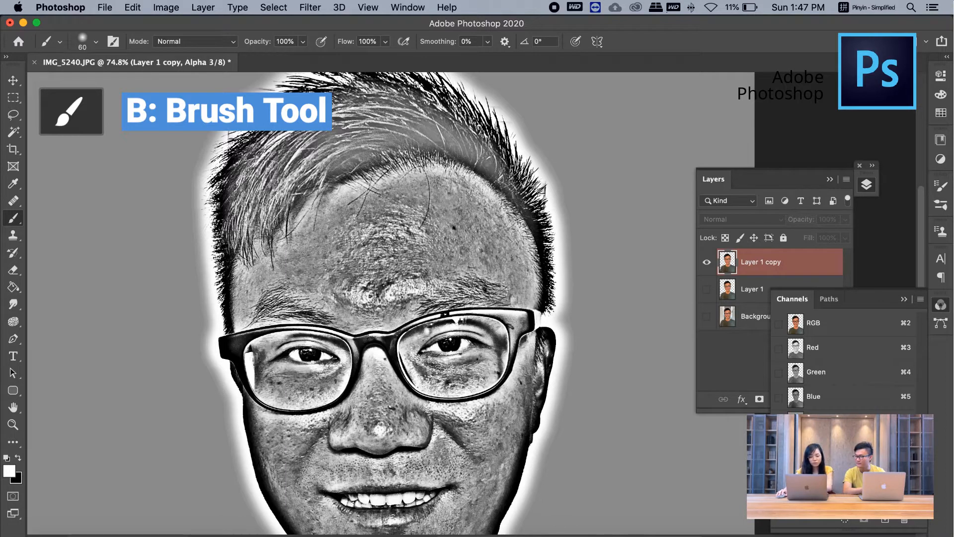
# Enlarge the brush to 200 px and undo a trial dab on the forehead
pyautogui.press(']')
pyautogui.press(']')
pyautogui.press(']')
pyautogui.press(']')
pyautogui.press(']')
pyautogui.press(']')
pyautogui.press(']')
pyautogui.press(']')
pyautogui.click(371, 239)
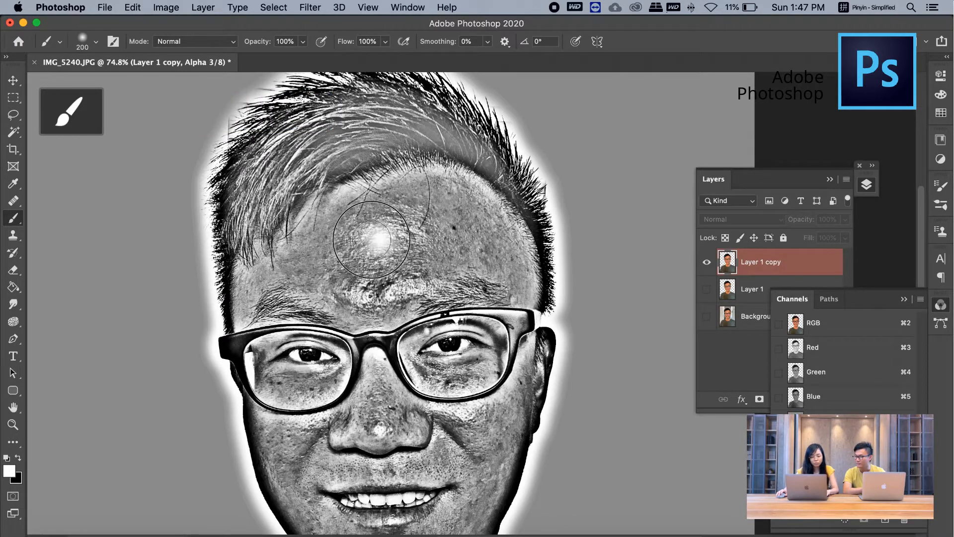
pyautogui.press('super+z')
# Paint the hair around the forehead white in the Alpha 3 channel
pyautogui.moveTo(399, 124)
pyautogui.mouseDown()
pyautogui.moveTo(300, 143)
pyautogui.moveTo(389, 115)
pyautogui.moveTo(337, 116)
pyautogui.moveTo(254, 139)
pyautogui.moveTo(412, 104)
pyautogui.moveTo(210, 102)
pyautogui.moveTo(398, 83)
pyautogui.moveTo(356, 82)
pyautogui.moveTo(142, 165)
pyautogui.moveTo(195, 180)
pyautogui.moveTo(262, 162)
pyautogui.moveTo(244, 175)
pyautogui.moveTo(292, 151)
pyautogui.moveTo(197, 245)
pyautogui.moveTo(311, 159)
pyautogui.moveTo(391, 129)
pyautogui.moveTo(471, 124)
pyautogui.moveTo(427, 88)
pyautogui.moveTo(520, 83)
pyautogui.moveTo(542, 159)
pyautogui.mouseUp()
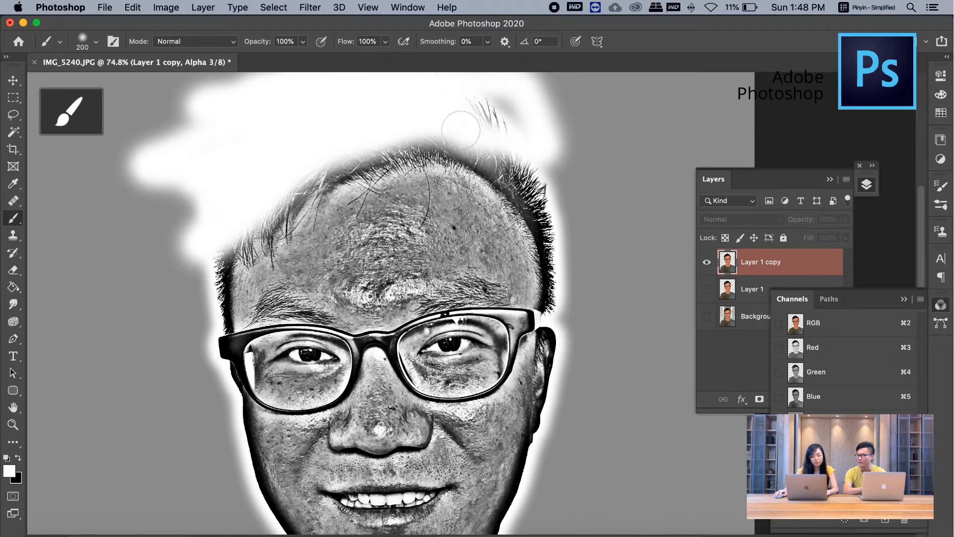
pyautogui.scroll(3, 467, 179)
pyautogui.moveTo(411, 117)
pyautogui.mouseDown()
pyautogui.moveTo(314, 138)
pyautogui.moveTo(445, 162)
pyautogui.moveTo(532, 217)
pyautogui.moveTo(443, 175)
pyautogui.moveTo(535, 210)
pyautogui.moveTo(485, 170)
pyautogui.moveTo(553, 260)
pyautogui.moveTo(469, 195)
pyautogui.moveTo(478, 211)
pyautogui.moveTo(410, 207)
pyautogui.moveTo(317, 228)
pyautogui.moveTo(252, 280)
pyautogui.moveTo(226, 327)
pyautogui.moveTo(226, 313)
pyautogui.moveTo(211, 342)
pyautogui.moveTo(208, 390)
pyautogui.moveTo(215, 370)
pyautogui.mouseUp()
pyautogui.moveTo(214, 339)
pyautogui.mouseDown()
pyautogui.moveTo(217, 373)
pyautogui.moveTo(225, 326)
pyautogui.moveTo(278, 275)
pyautogui.moveTo(351, 241)
pyautogui.moveTo(445, 227)
pyautogui.moveTo(496, 240)
pyautogui.moveTo(539, 272)
pyautogui.moveTo(568, 316)
pyautogui.moveTo(567, 380)
pyautogui.moveTo(545, 273)
pyautogui.moveTo(556, 376)
pyautogui.moveTo(561, 291)
pyautogui.moveTo(531, 262)
pyautogui.moveTo(430, 243)
pyautogui.mouseUp()
# Reduce the brush to 90 px and paint the teeth and lips white
pyautogui.moveTo(411, 534); pyautogui.dragTo(399, 309)
pyautogui.moveTo(375, 357); pyautogui.dragTo(447, 343)
pyautogui.click(358, 326)
pyautogui.press('[')
pyautogui.press('[')
pyautogui.press('[')
pyautogui.press('[')
pyautogui.press('[')
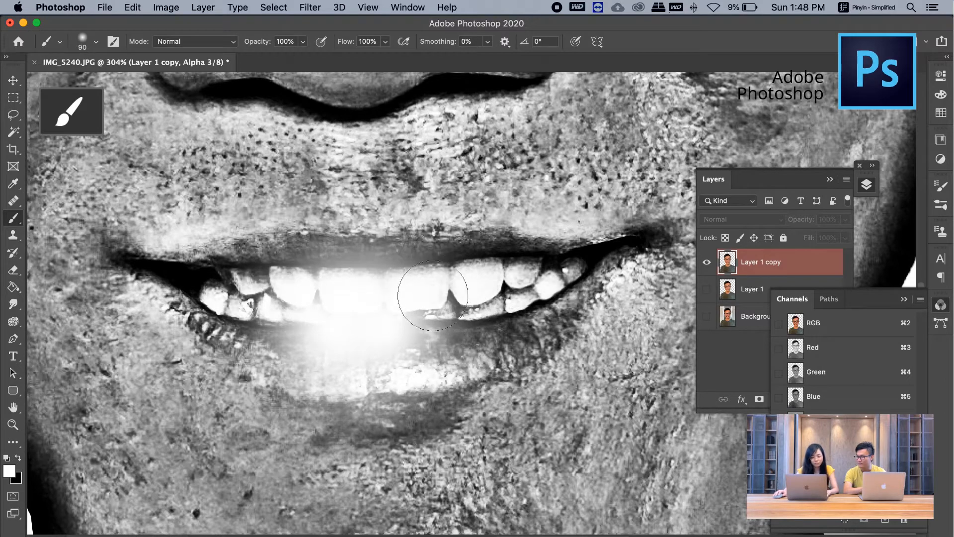
pyautogui.moveTo(405, 288)
pyautogui.mouseDown()
pyautogui.moveTo(486, 261)
pyautogui.moveTo(372, 278)
pyautogui.moveTo(277, 263)
pyautogui.moveTo(218, 279)
pyautogui.moveTo(309, 309)
pyautogui.moveTo(500, 292)
pyautogui.moveTo(569, 271)
pyautogui.moveTo(370, 305)
pyautogui.moveTo(252, 290)
pyautogui.moveTo(273, 343)
pyautogui.moveTo(481, 360)
pyautogui.moveTo(563, 310)
pyautogui.moveTo(399, 363)
pyautogui.moveTo(273, 304)
pyautogui.moveTo(629, 292)
pyautogui.moveTo(639, 269)
pyautogui.moveTo(627, 273)
pyautogui.moveTo(628, 263)
pyautogui.moveTo(652, 242)
pyautogui.moveTo(575, 269)
pyautogui.moveTo(628, 251)
pyautogui.mouseUp()
# Reduce the brush to 40 px and paint the remaining dark corner of the mouth white
pyautogui.press('[')
pyautogui.press('[')
pyautogui.press('[')
pyautogui.press('[')
pyautogui.press('[')
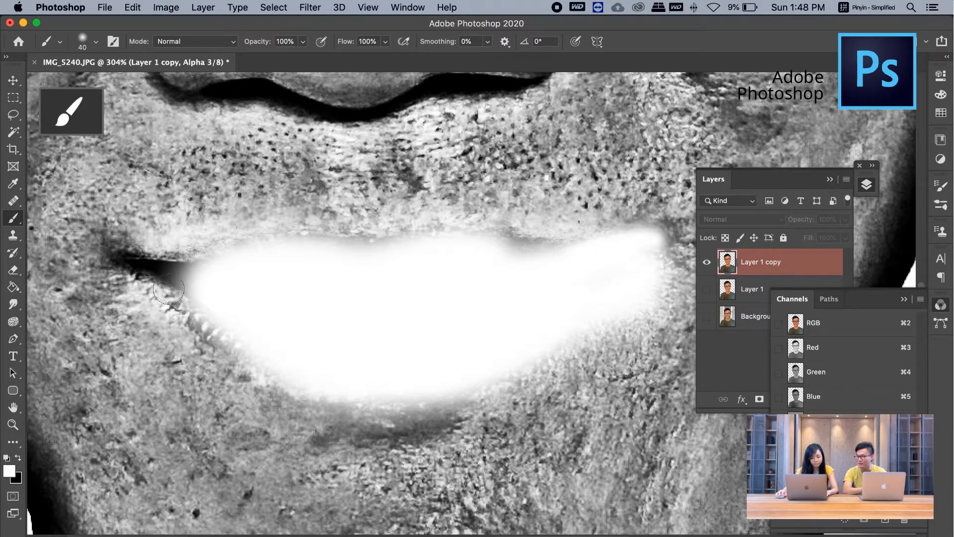
pyautogui.moveTo(169, 288)
pyautogui.mouseDown()
pyautogui.moveTo(128, 260)
pyautogui.moveTo(180, 266)
pyautogui.moveTo(330, 315)
pyautogui.mouseUp()
# Paint the nostrils and the shadow line under the nose white with the 40 px brush
pyautogui.press('super+0')
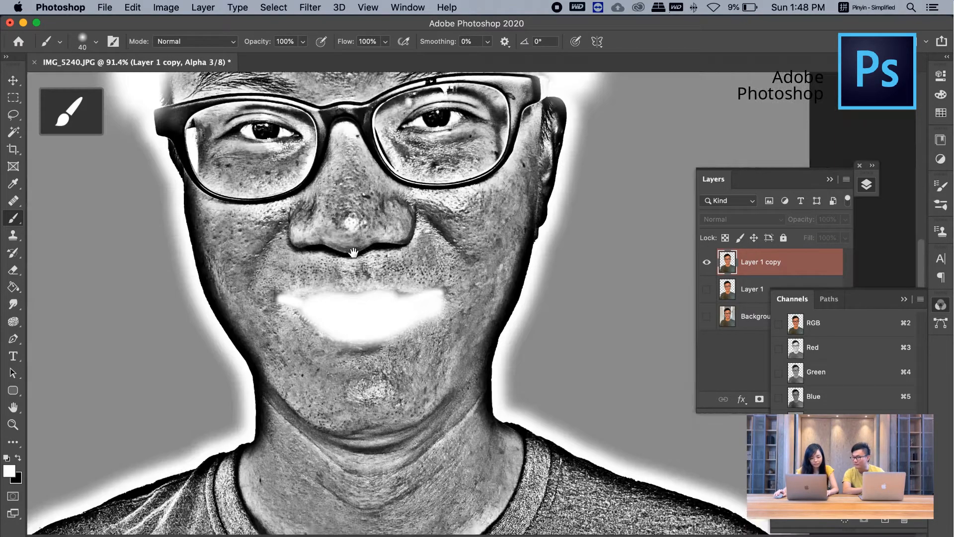
pyautogui.scroll(5, 353, 252)
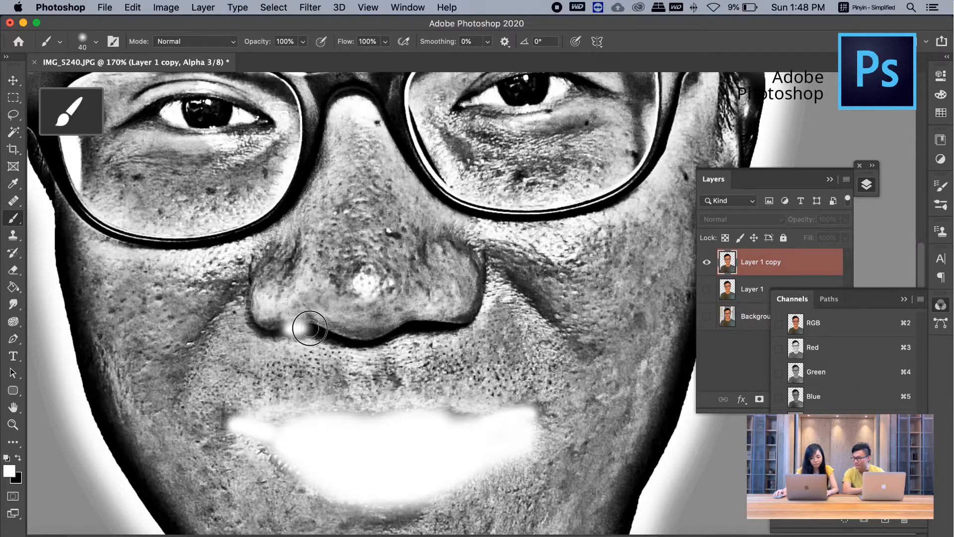
pyautogui.moveTo(309, 328)
pyautogui.mouseDown()
pyautogui.moveTo(360, 340)
pyautogui.moveTo(476, 317)
pyautogui.mouseUp()
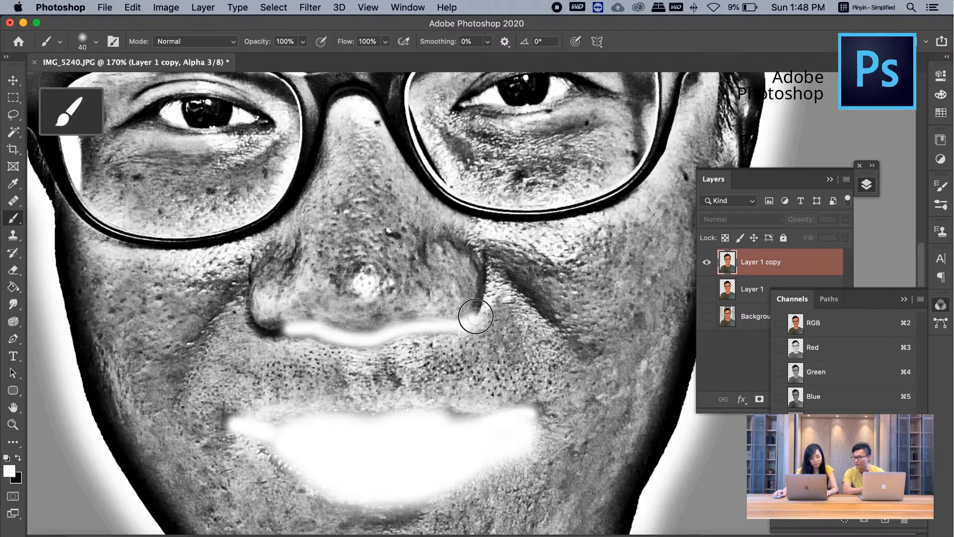
pyautogui.moveTo(295, 335); pyautogui.dragTo(261, 326)
# Enlarge the brush to 70 px and paint the whole glasses frame white
pyautogui.scroll(5, 79, 223)
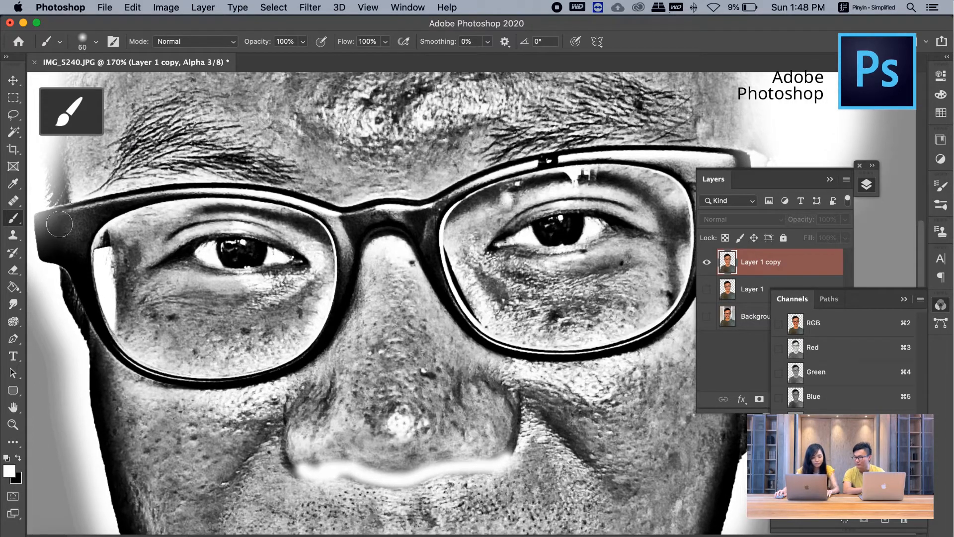
pyautogui.press(']')
pyautogui.moveTo(59, 224)
pyautogui.mouseDown()
pyautogui.moveTo(257, 196)
pyautogui.moveTo(335, 214)
pyautogui.moveTo(344, 249)
pyautogui.moveTo(315, 338)
pyautogui.moveTo(285, 365)
pyautogui.moveTo(192, 376)
pyautogui.moveTo(148, 367)
pyautogui.moveTo(111, 340)
pyautogui.moveTo(76, 241)
pyautogui.moveTo(89, 229)
pyautogui.moveTo(69, 246)
pyautogui.moveTo(64, 235)
pyautogui.moveTo(43, 246)
pyautogui.moveTo(43, 223)
pyautogui.moveTo(94, 207)
pyautogui.moveTo(274, 193)
pyautogui.moveTo(334, 207)
pyautogui.moveTo(340, 224)
pyautogui.moveTo(423, 210)
pyautogui.moveTo(382, 212)
pyautogui.moveTo(344, 245)
pyautogui.moveTo(403, 216)
pyautogui.moveTo(431, 241)
pyautogui.moveTo(429, 221)
pyautogui.moveTo(484, 327)
pyautogui.moveTo(541, 355)
pyautogui.moveTo(641, 326)
pyautogui.mouseUp()
pyautogui.press('super+space')
pyautogui.press('Escape')
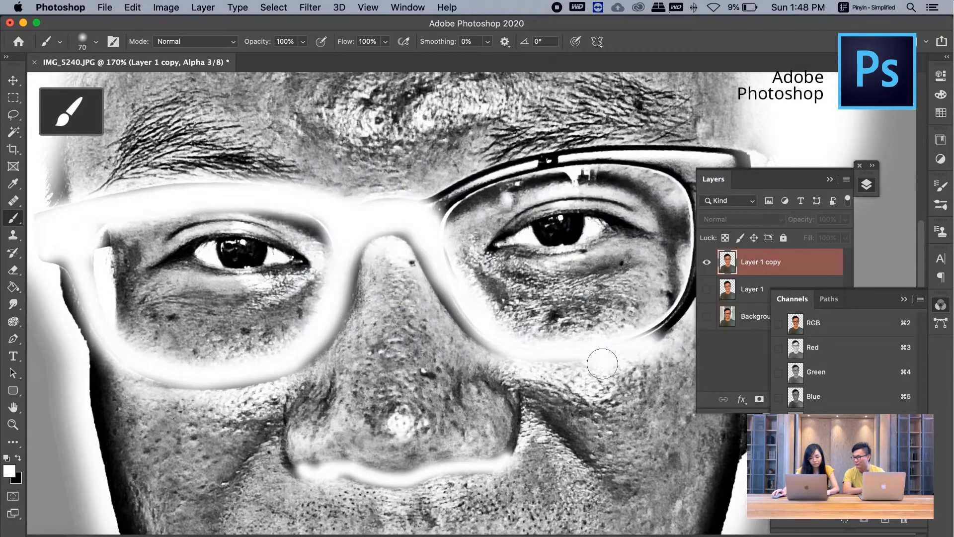
pyautogui.scroll(3, 603, 362)
pyautogui.moveTo(590, 265)
pyautogui.mouseDown()
pyautogui.moveTo(594, 216)
pyautogui.moveTo(591, 208)
pyautogui.moveTo(583, 252)
pyautogui.moveTo(576, 209)
pyautogui.moveTo(614, 193)
pyautogui.moveTo(612, 223)
pyautogui.moveTo(616, 187)
pyautogui.moveTo(438, 188)
pyautogui.moveTo(299, 222)
pyautogui.moveTo(299, 236)
pyautogui.moveTo(399, 193)
pyautogui.moveTo(468, 177)
pyautogui.moveTo(643, 180)
pyautogui.mouseUp()
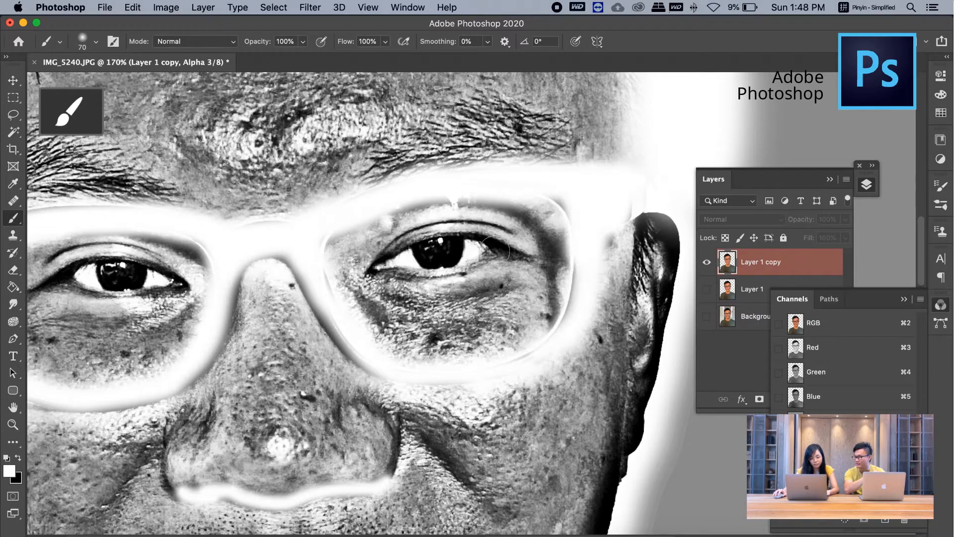
# Paint both eyes inside the glasses white with the 70 px brush
pyautogui.moveTo(495, 252)
pyautogui.mouseDown()
pyautogui.moveTo(411, 253)
pyautogui.moveTo(386, 265)
pyautogui.moveTo(490, 252)
pyautogui.moveTo(478, 247)
pyautogui.moveTo(398, 269)
pyautogui.moveTo(522, 255)
pyautogui.mouseUp()
pyautogui.hscroll(-10, 562, 241)
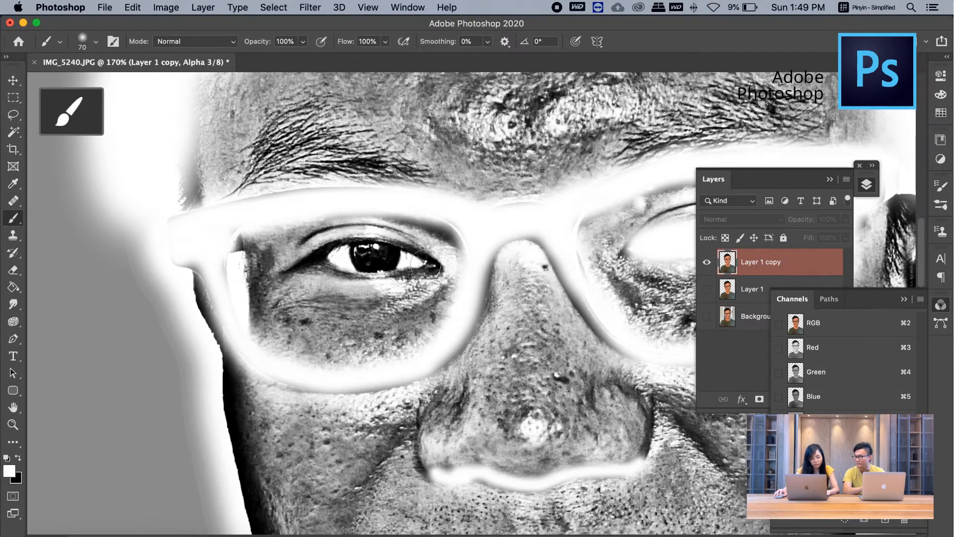
pyautogui.moveTo(425, 264)
pyautogui.mouseDown()
pyautogui.moveTo(297, 261)
pyautogui.moveTo(379, 249)
pyautogui.moveTo(410, 261)
pyautogui.moveTo(337, 264)
pyautogui.moveTo(429, 266)
pyautogui.moveTo(345, 235)
pyautogui.moveTo(300, 289)
pyautogui.moveTo(322, 251)
pyautogui.moveTo(208, 244)
pyautogui.moveTo(195, 255)
pyautogui.moveTo(243, 222)
pyautogui.moveTo(189, 252)
pyautogui.moveTo(237, 212)
pyautogui.moveTo(272, 231)
pyautogui.moveTo(161, 266)
pyautogui.moveTo(437, 218)
pyautogui.moveTo(473, 203)
pyautogui.moveTo(509, 226)
pyautogui.moveTo(388, 248)
pyautogui.moveTo(502, 242)
pyautogui.moveTo(434, 208)
pyautogui.moveTo(357, 241)
pyautogui.moveTo(390, 215)
pyautogui.moveTo(447, 204)
pyautogui.moveTo(533, 238)
pyautogui.moveTo(399, 240)
pyautogui.moveTo(320, 262)
pyautogui.mouseUp()
# Paint both eyebrows white above the glasses
pyautogui.scroll(5, 358, 254)
pyautogui.hscroll(3, 358, 253)
pyautogui.hscroll(5, 385, 244)
pyautogui.hscroll(-10, 358, 266)
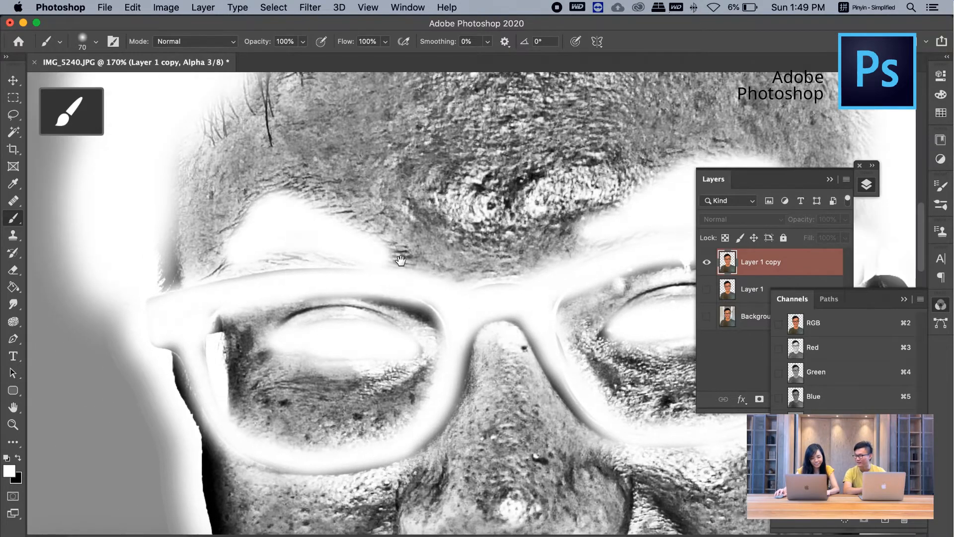
pyautogui.moveTo(404, 258)
pyautogui.mouseDown()
pyautogui.moveTo(304, 206)
pyautogui.moveTo(278, 211)
pyautogui.moveTo(209, 258)
pyautogui.mouseUp()
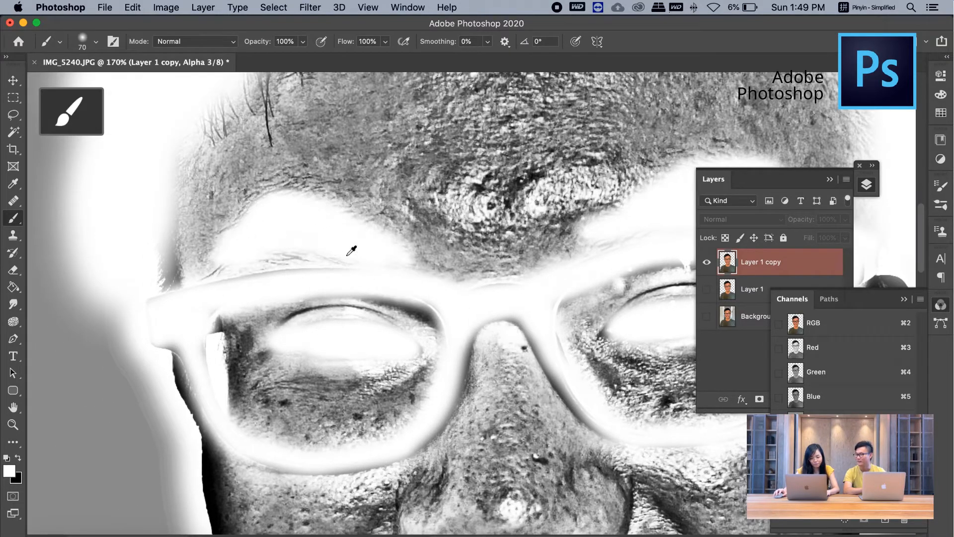
# Paint the shoulders and the body of the T-shirt white, enlarging the brush from 300 to 900 px
pyautogui.scroll(-5, 408, 273)
pyautogui.scroll(-8, 408, 272)
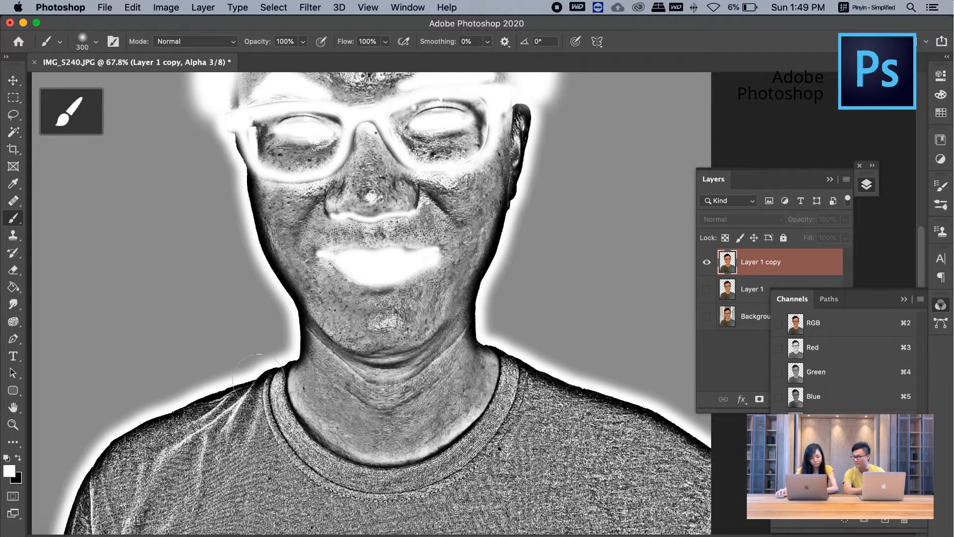
pyautogui.moveTo(252, 370)
pyautogui.mouseDown()
pyautogui.moveTo(237, 412)
pyautogui.moveTo(247, 477)
pyautogui.moveTo(137, 444)
pyautogui.moveTo(62, 497)
pyautogui.mouseUp()
pyautogui.moveTo(201, 447); pyautogui.dragTo(213, 343)
pyautogui.scroll(-6, 214, 343)
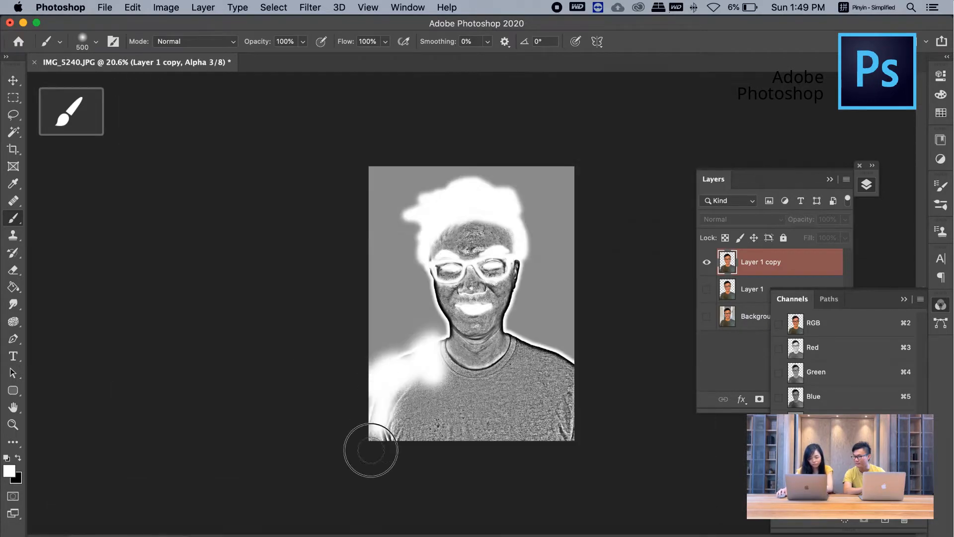
pyautogui.press(']')
pyautogui.moveTo(385, 404)
pyautogui.mouseDown()
pyautogui.moveTo(503, 439)
pyautogui.moveTo(600, 426)
pyautogui.moveTo(353, 435)
pyautogui.moveTo(567, 430)
pyautogui.moveTo(445, 426)
pyautogui.moveTo(575, 382)
pyautogui.moveTo(532, 419)
pyautogui.moveTo(538, 366)
pyautogui.moveTo(521, 381)
pyautogui.mouseUp()
# Reduce the brush to 250 px and paint the T-shirt collar around the neck white
pyautogui.scroll(3, 521, 381)
pyautogui.press('[')
pyautogui.press('[')
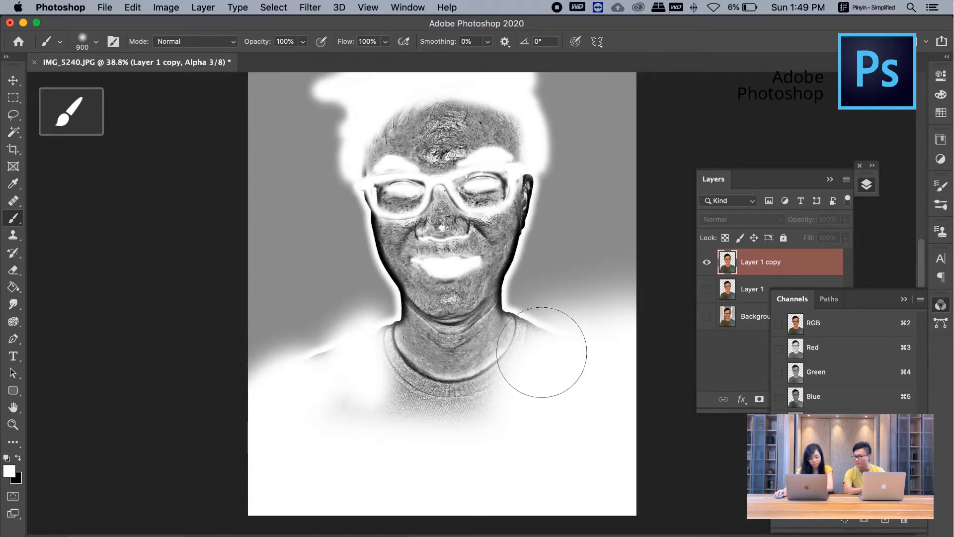
pyautogui.moveTo(523, 321)
pyautogui.mouseDown()
pyautogui.moveTo(529, 376)
pyautogui.moveTo(519, 386)
pyautogui.moveTo(508, 370)
pyautogui.moveTo(446, 398)
pyautogui.moveTo(403, 374)
pyautogui.moveTo(385, 333)
pyautogui.moveTo(389, 400)
pyautogui.moveTo(497, 404)
pyautogui.moveTo(435, 402)
pyautogui.moveTo(374, 325)
pyautogui.moveTo(295, 374)
pyautogui.moveTo(444, 394)
pyautogui.moveTo(512, 358)
pyautogui.moveTo(548, 338)
pyautogui.mouseUp()
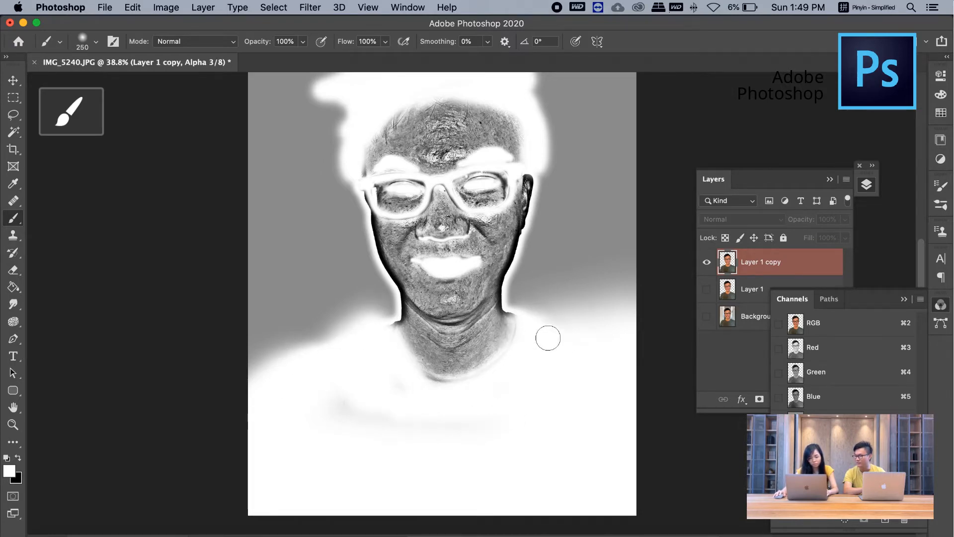
# Paint the visible ear beside the glasses white with the 250 px brush
pyautogui.scroll(5, 545, 189)
pyautogui.moveTo(532, 132)
pyautogui.mouseDown()
pyautogui.moveTo(558, 160)
pyautogui.moveTo(543, 298)
pyautogui.moveTo(579, 288)
pyautogui.mouseUp()
pyautogui.scroll(-5, 550, 285)
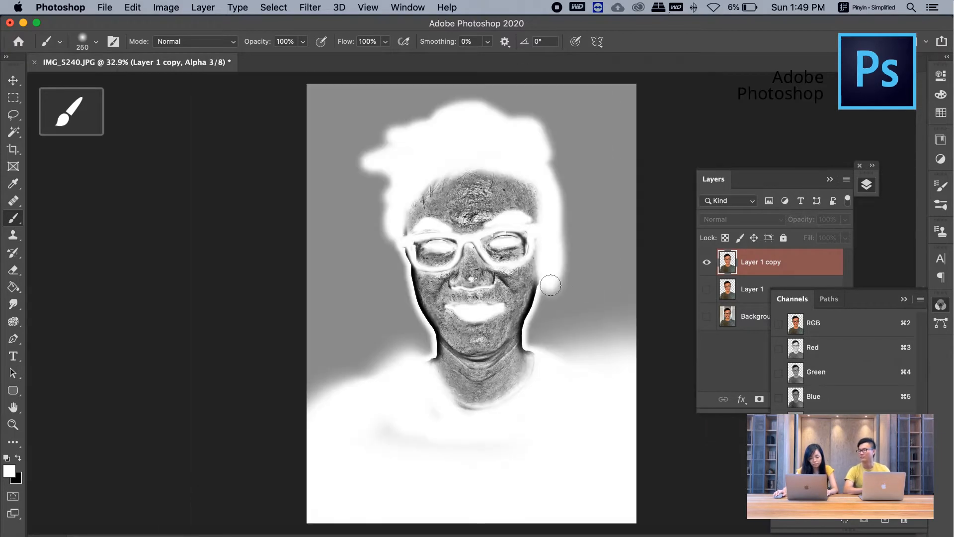
# Load the painted Alpha 3 channel as a selection
pyautogui.scroll(2, 590, 249)
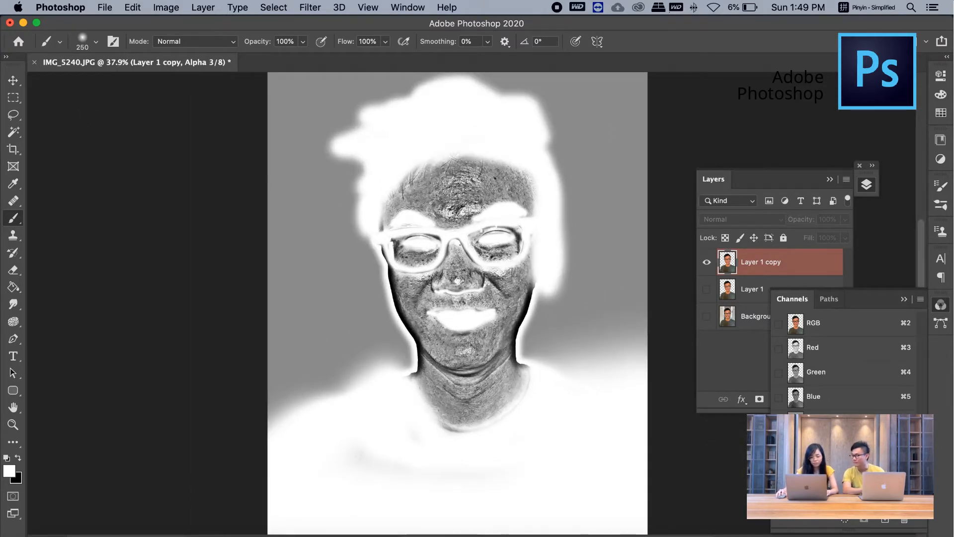
pyautogui.scroll(2, 517, 241)
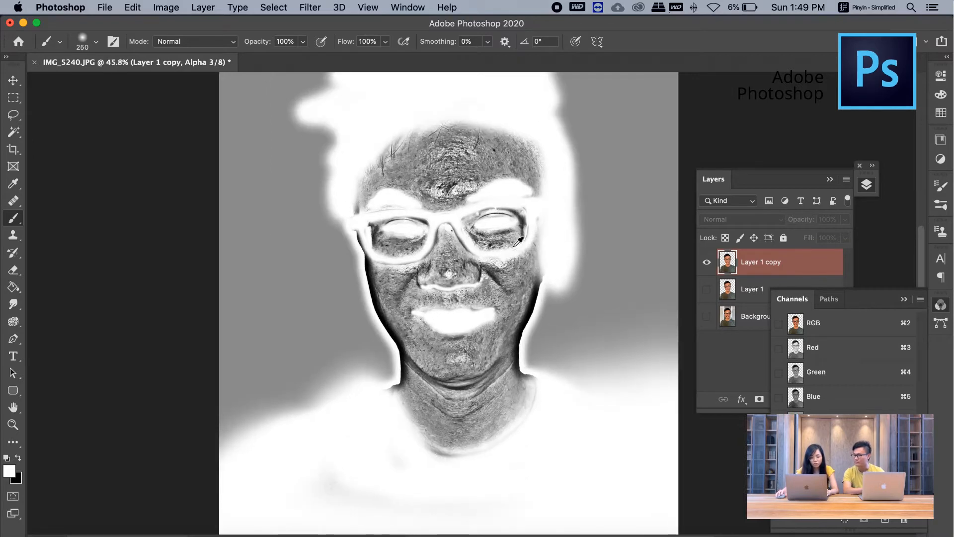
pyautogui.scroll(4, 456, 200)
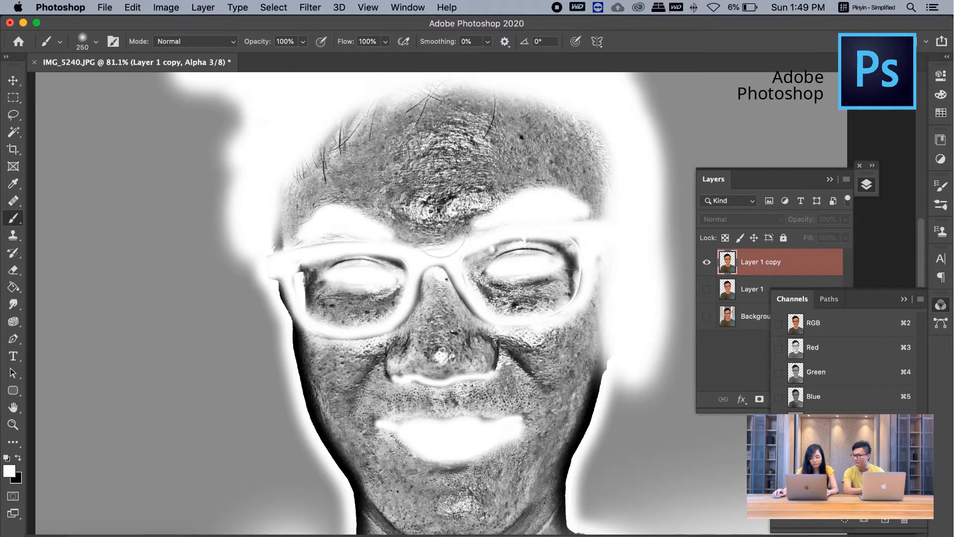
pyautogui.click(844, 519)
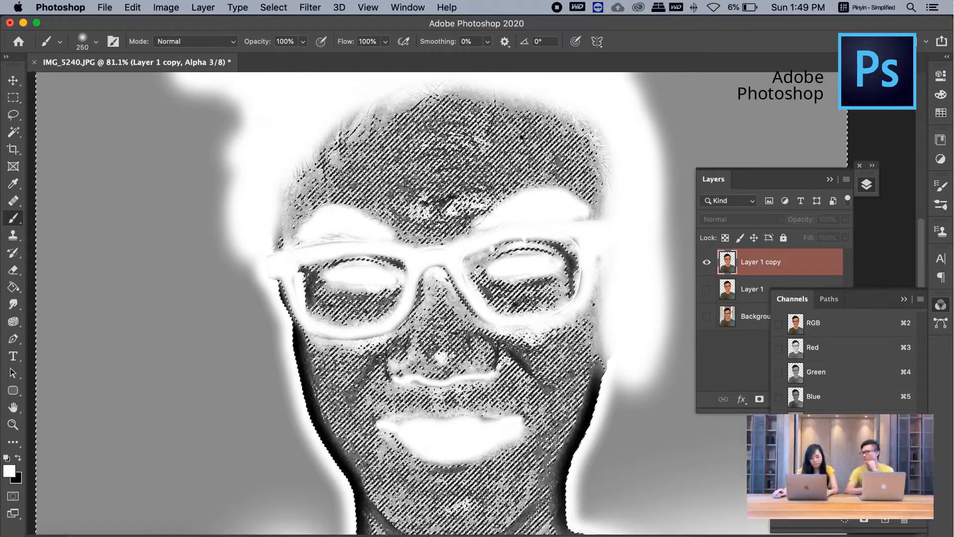
# Invert the selection loaded from the Alpha 3 channel
pyautogui.scroll(2, 609, 365)
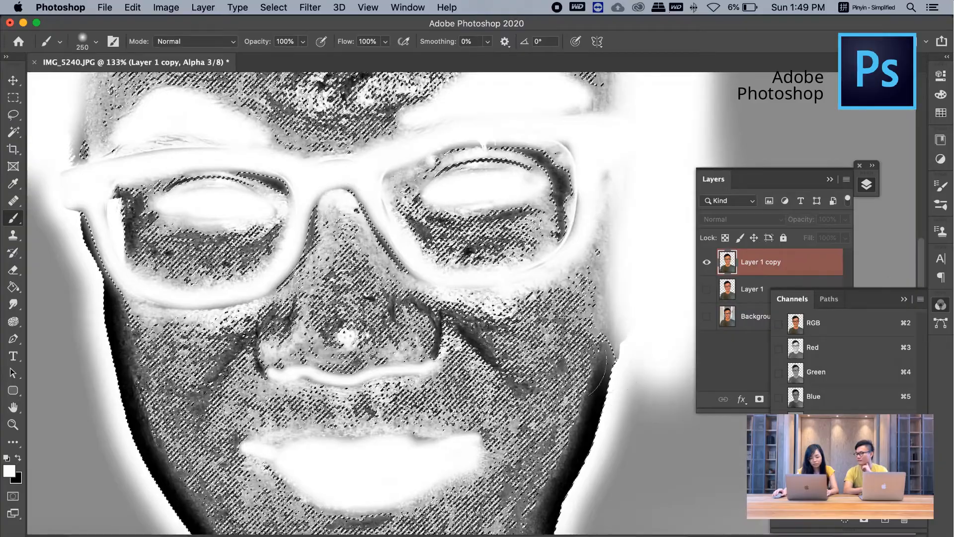
pyautogui.scroll(2, 610, 364)
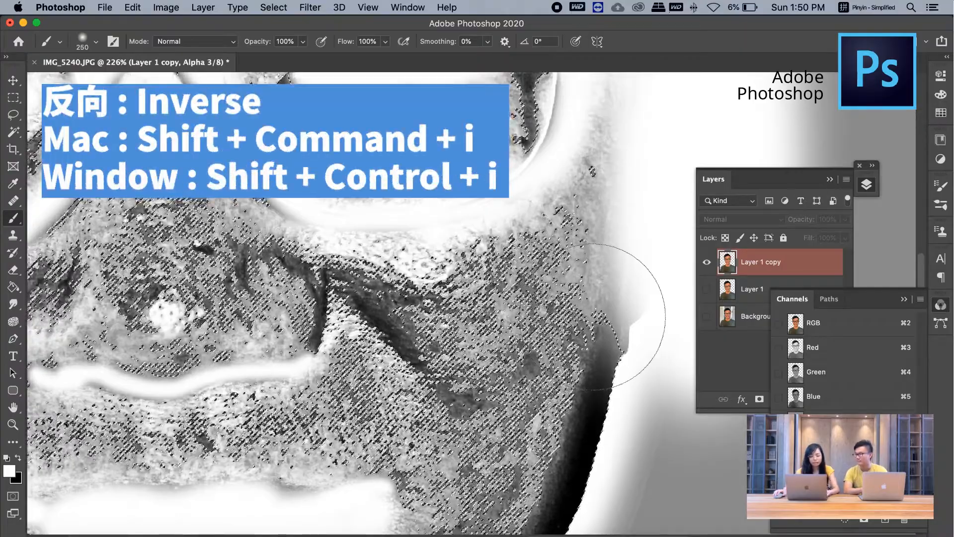
pyautogui.scroll(-6, 618, 317)
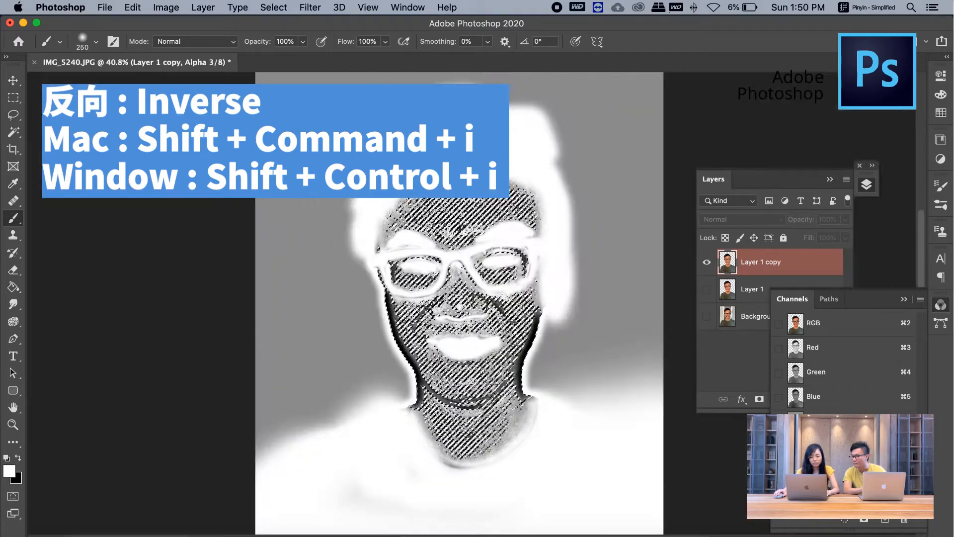
pyautogui.scroll(1, 439, 256)
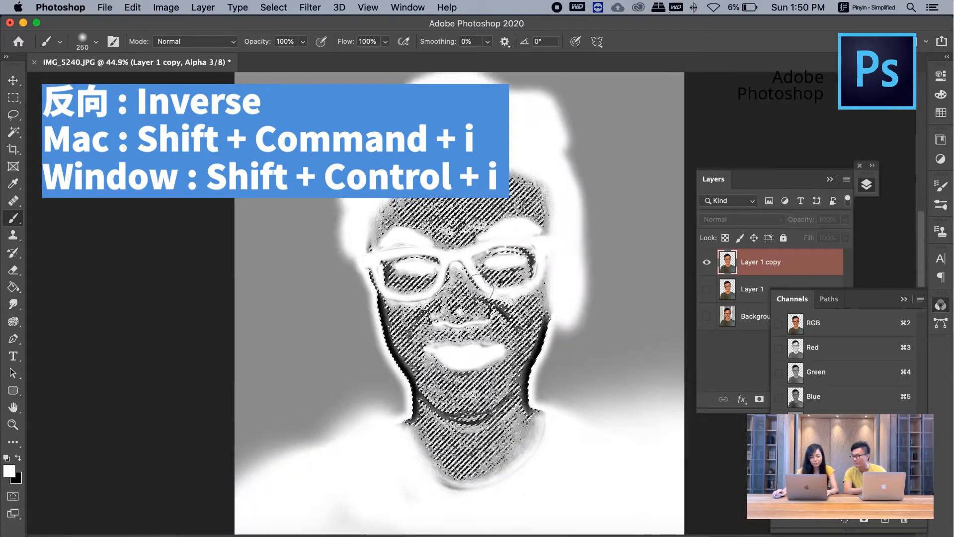
# Switch to the Move tool and return from the Alpha 3 channel to the full-colour Layer 1 copy, keeping the selection active
pyautogui.scroll(20, 491, 291)
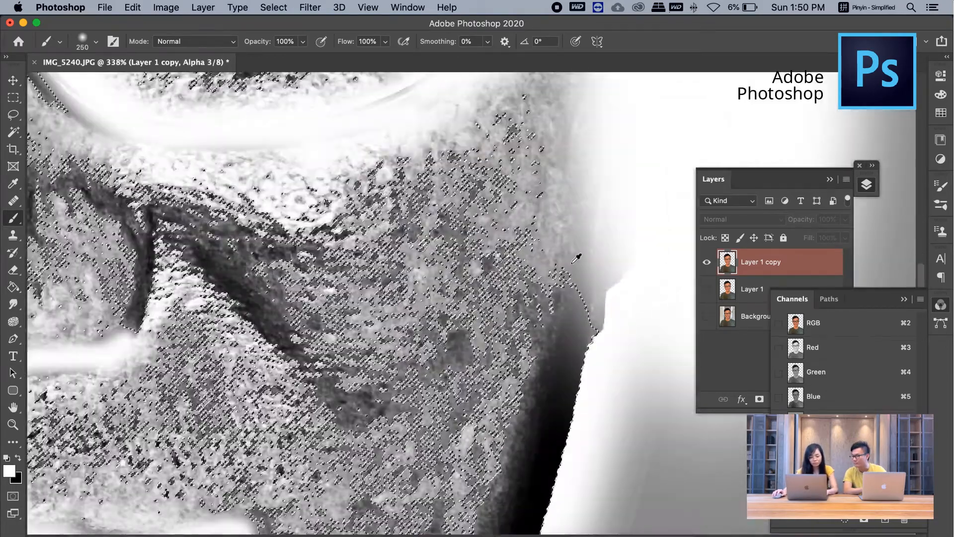
pyautogui.scroll(-12, 576, 268)
pyautogui.press('c')
pyautogui.press('v')
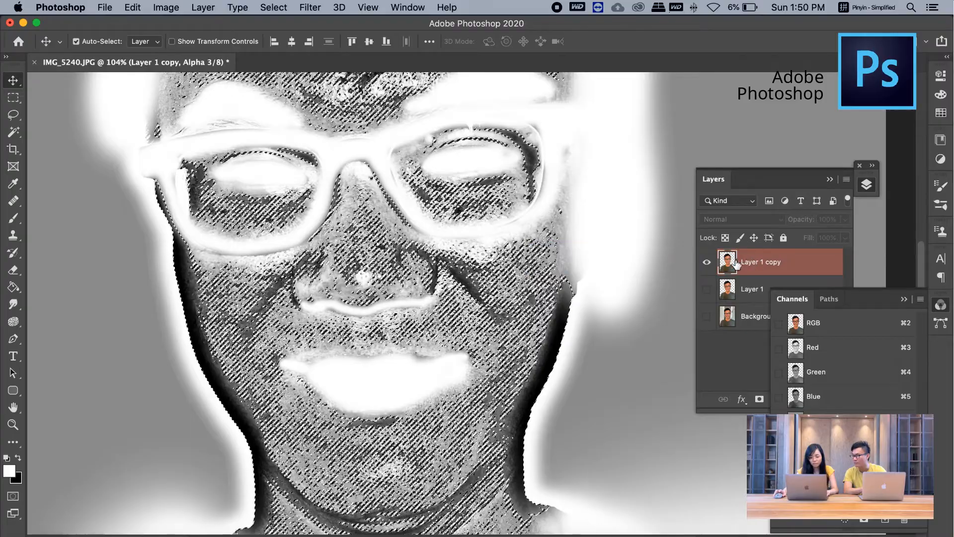
pyautogui.click(754, 263)
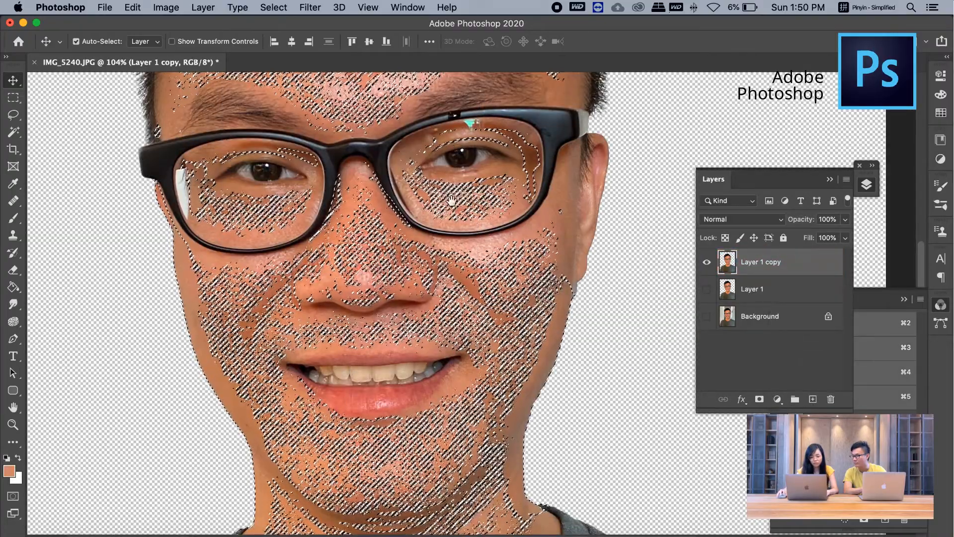
# Add a Curves adjustment layer masked by the selection and raise the midpoint of its RGB curve to brighten the selected skin
pyautogui.scroll(5, 447, 203)
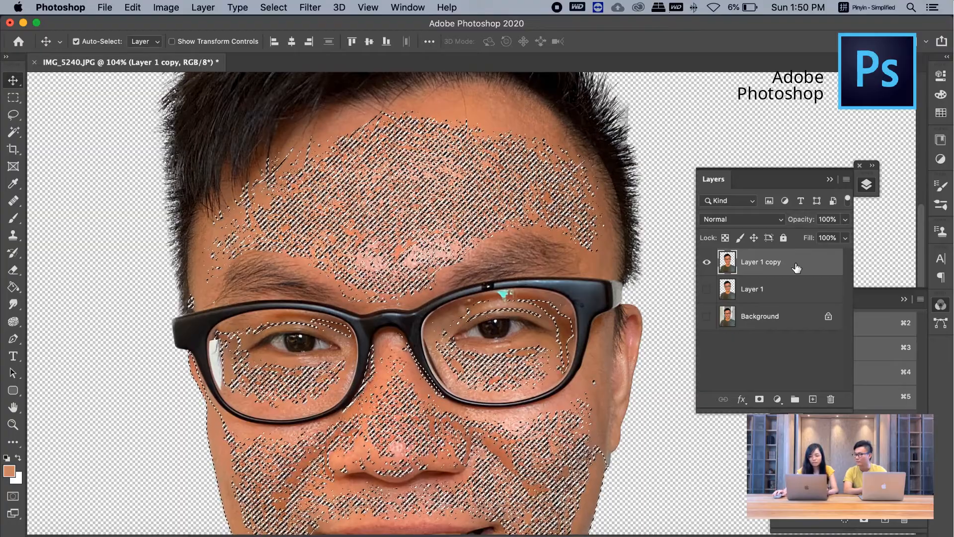
pyautogui.click(940, 161)
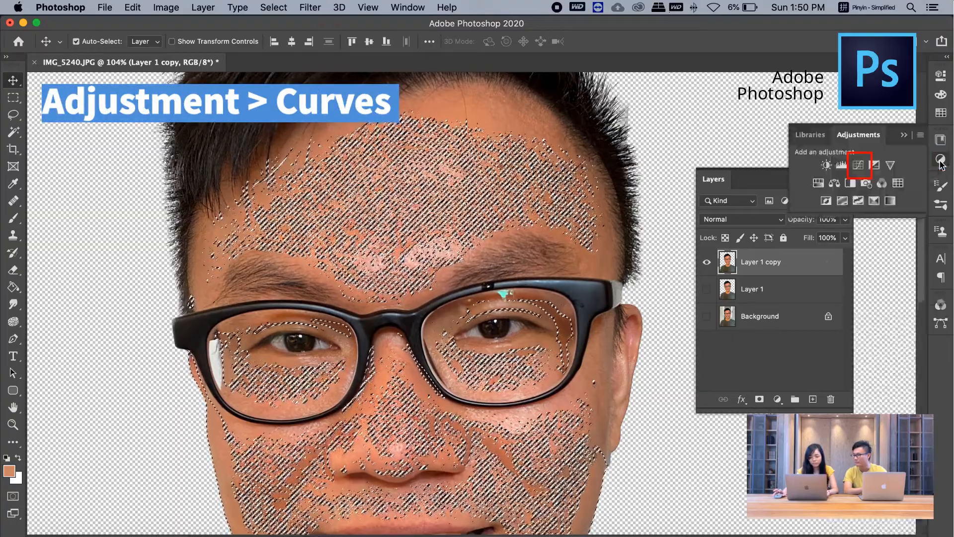
pyautogui.click(858, 166)
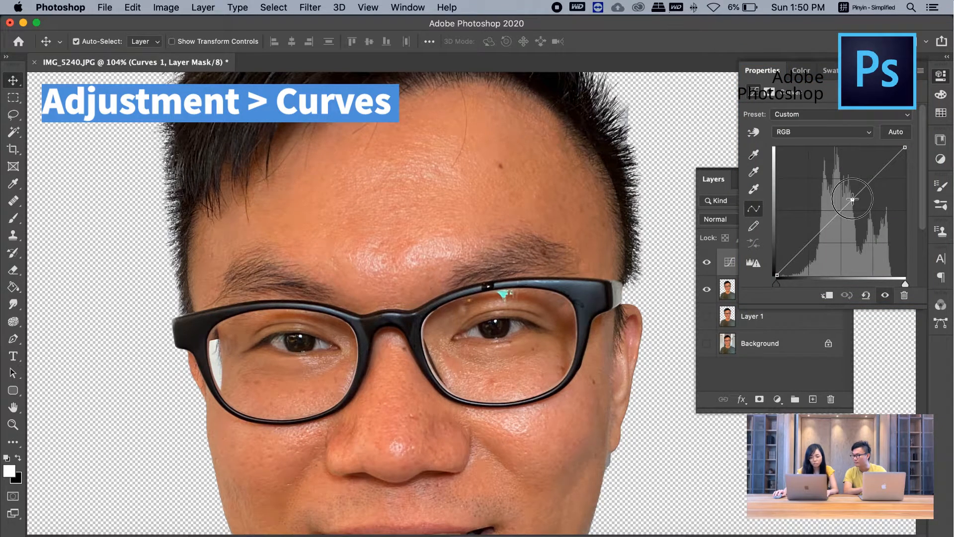
pyautogui.moveTo(853, 199); pyautogui.dragTo(850, 185)
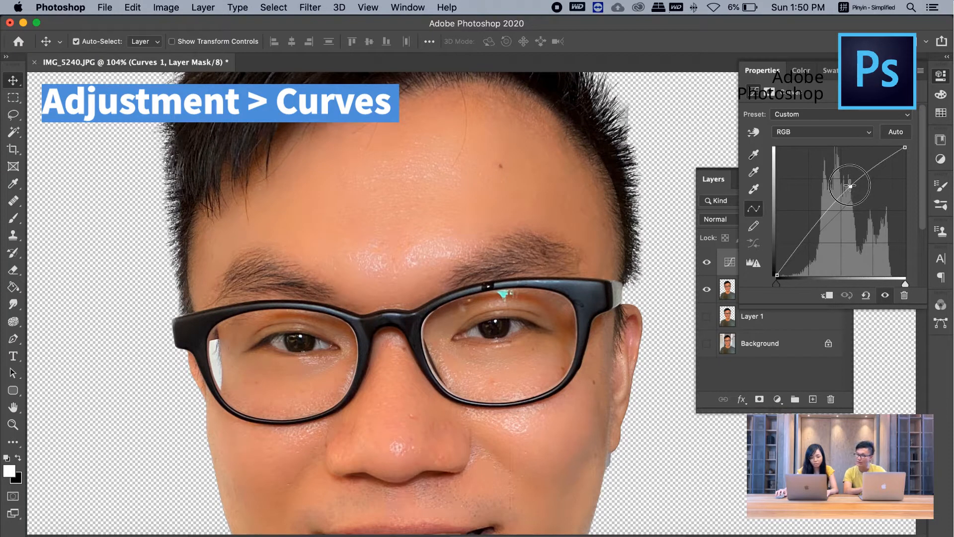
pyautogui.scroll(-3, 502, 286)
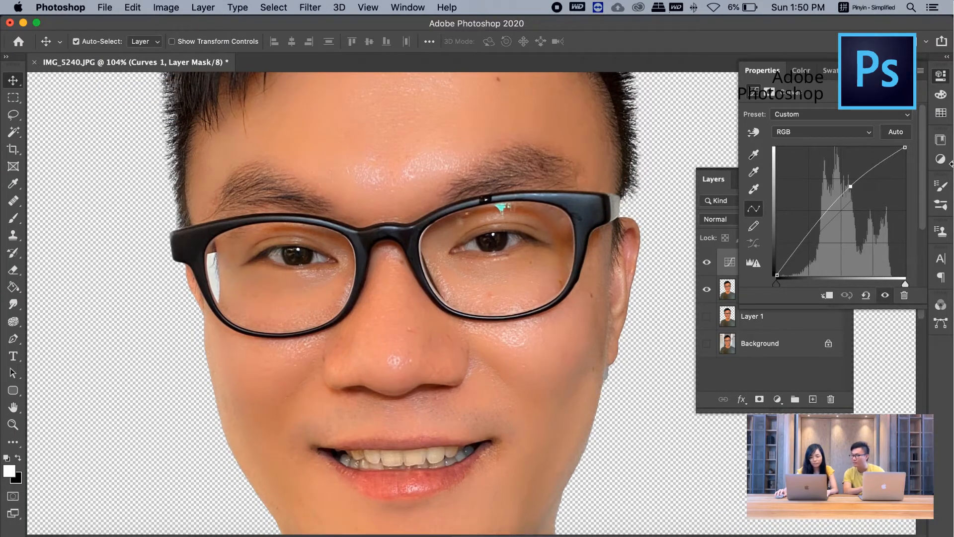
pyautogui.moveTo(851, 188); pyautogui.dragTo(850, 189)
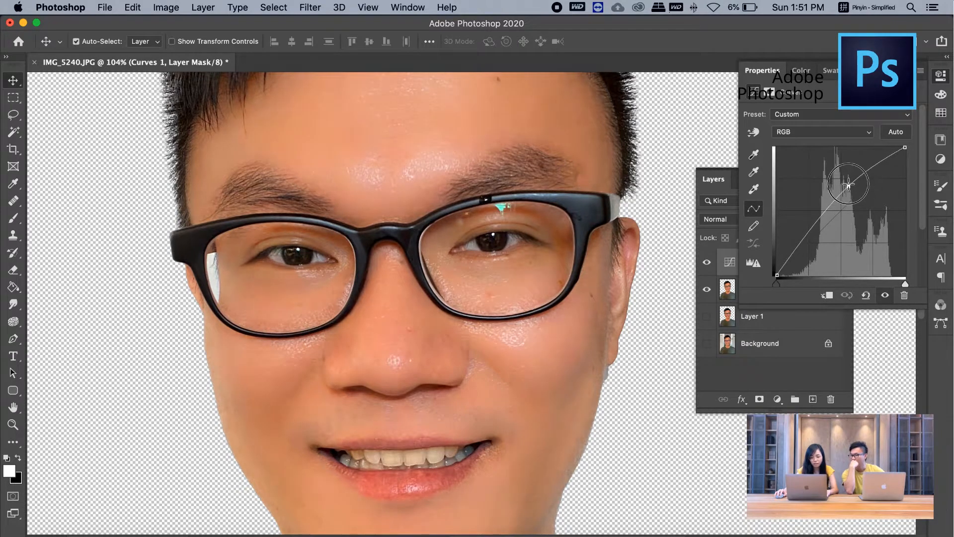
# Show Layer 1, duplicate it, and move the duplicate above the Curves 1 layer in the stack
pyautogui.scroll(1, 522, 379)
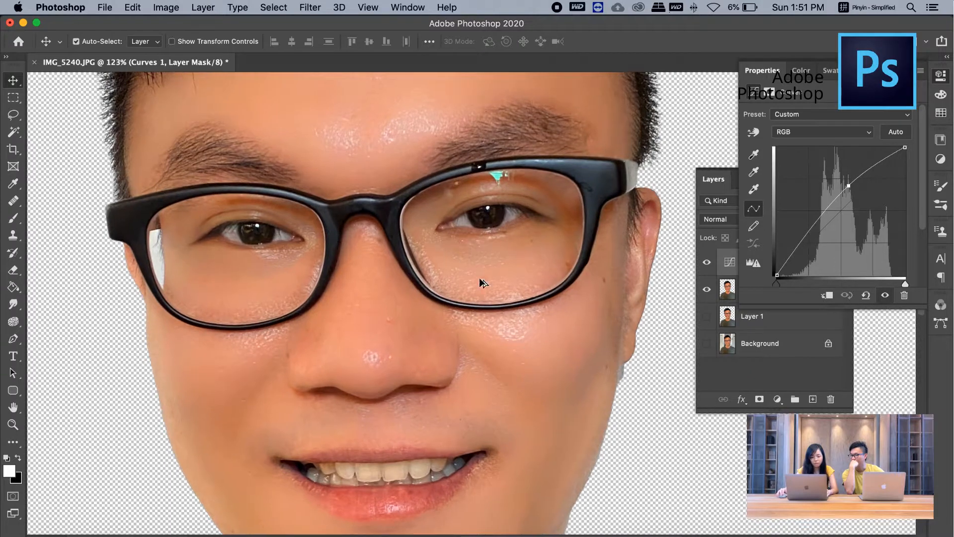
pyautogui.scroll(5, 512, 298)
pyautogui.scroll(-5, 506, 368)
pyautogui.moveTo(501, 369); pyautogui.dragTo(376, 269)
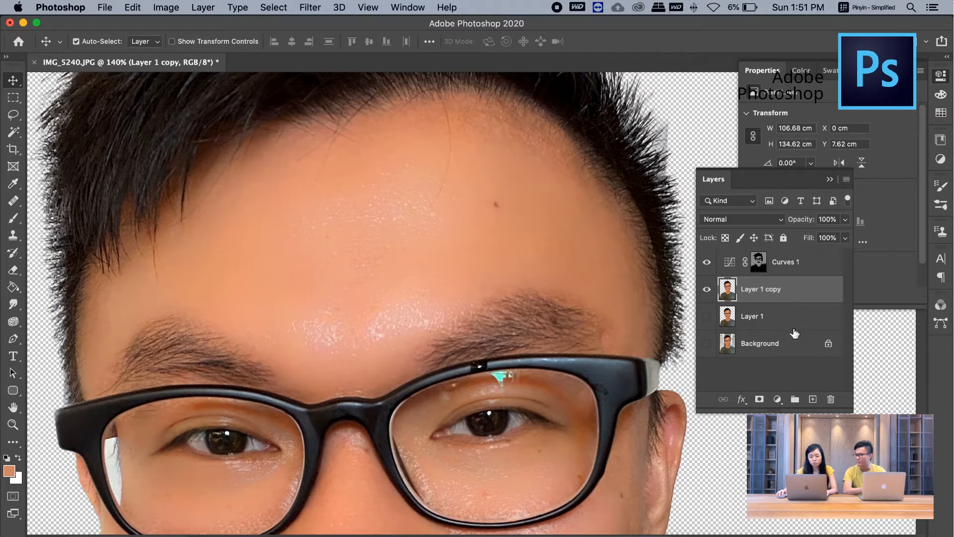
pyautogui.click(793, 320)
pyautogui.click(707, 316)
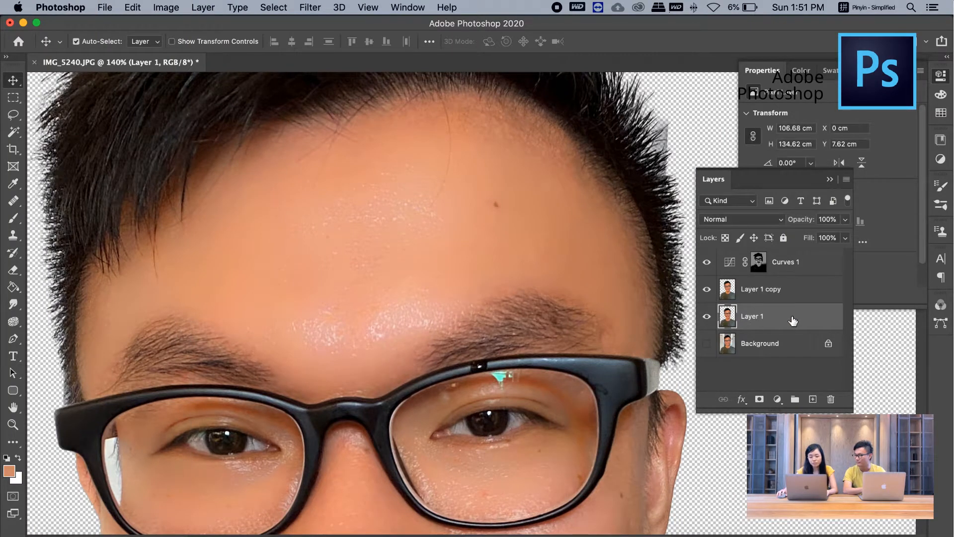
pyautogui.press('super+j')
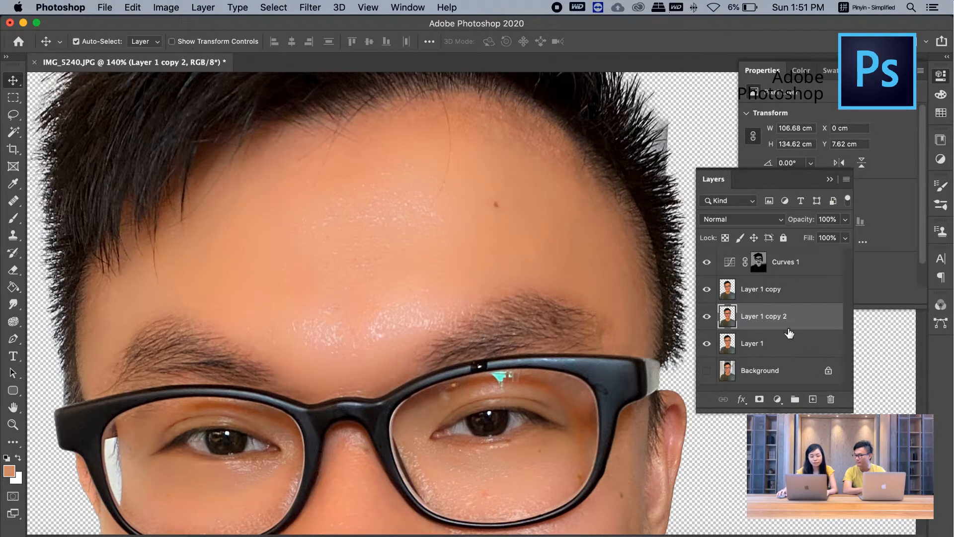
pyautogui.moveTo(785, 323); pyautogui.dragTo(782, 263)
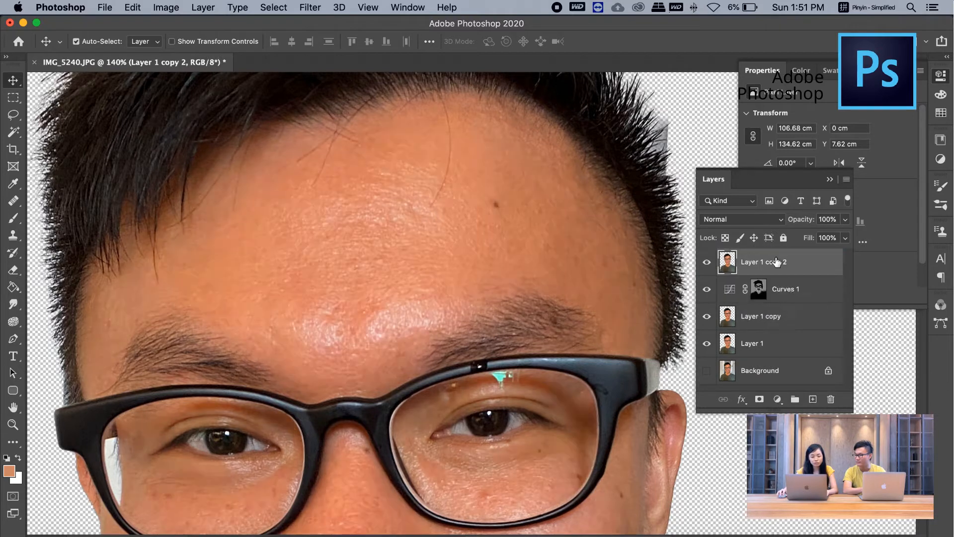
# Apply a High Pass filter with a 1-pixel radius to Layer 1 copy 2 and set its blend mode to Linear Light
pyautogui.click(310, 7)
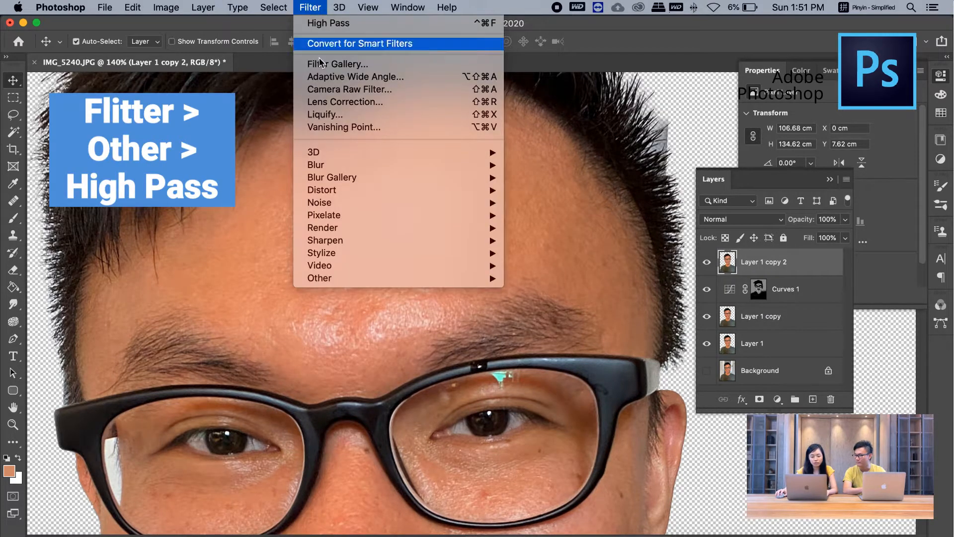
pyautogui.moveTo(361, 282)
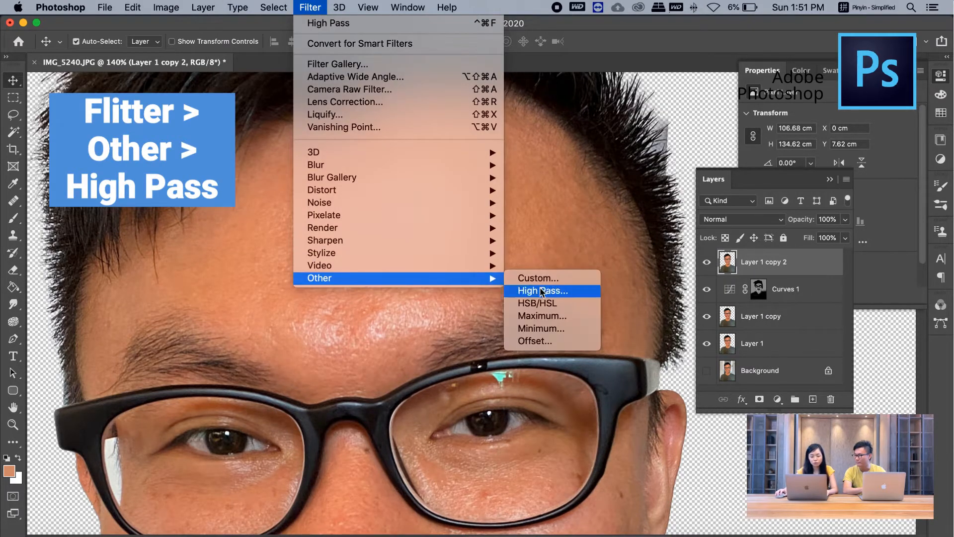
pyautogui.click(538, 292)
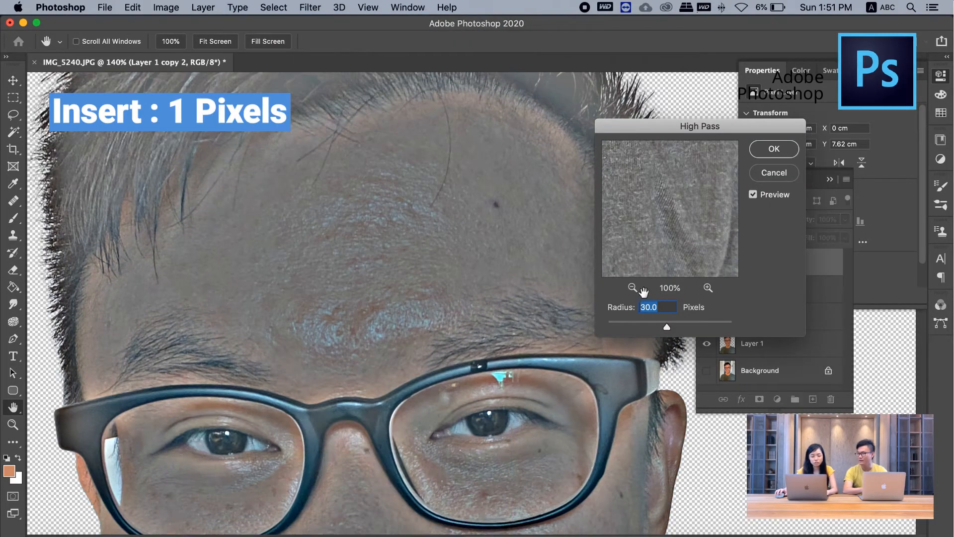
pyautogui.write('1')
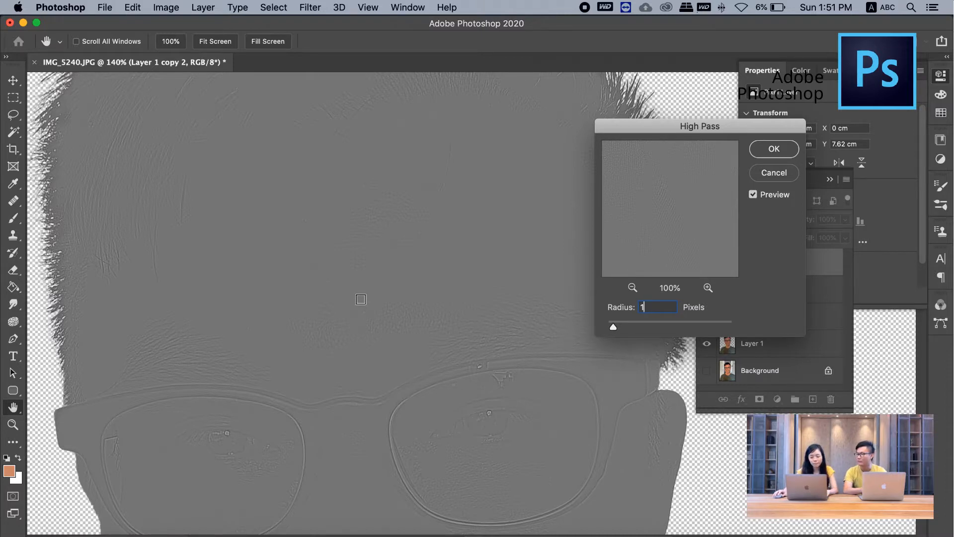
pyautogui.click(768, 151)
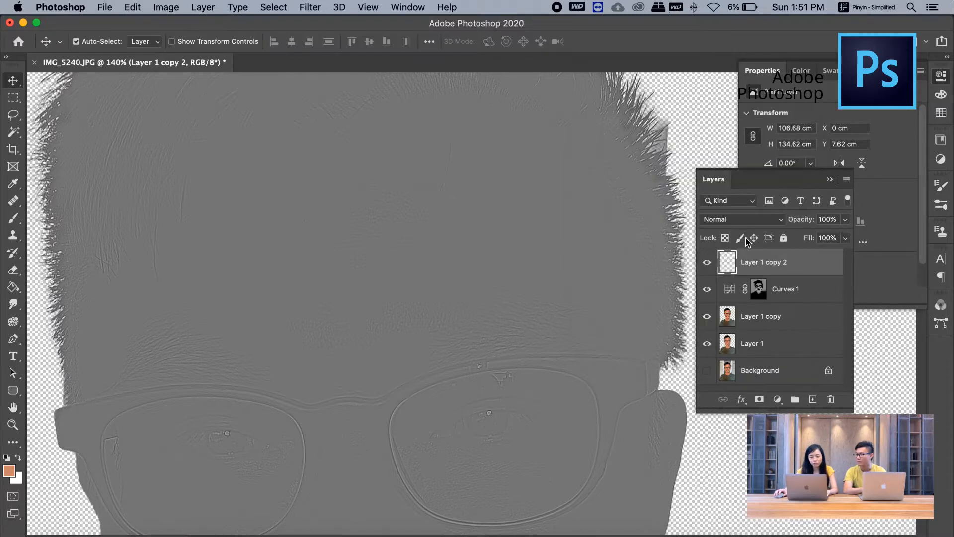
pyautogui.click(751, 221)
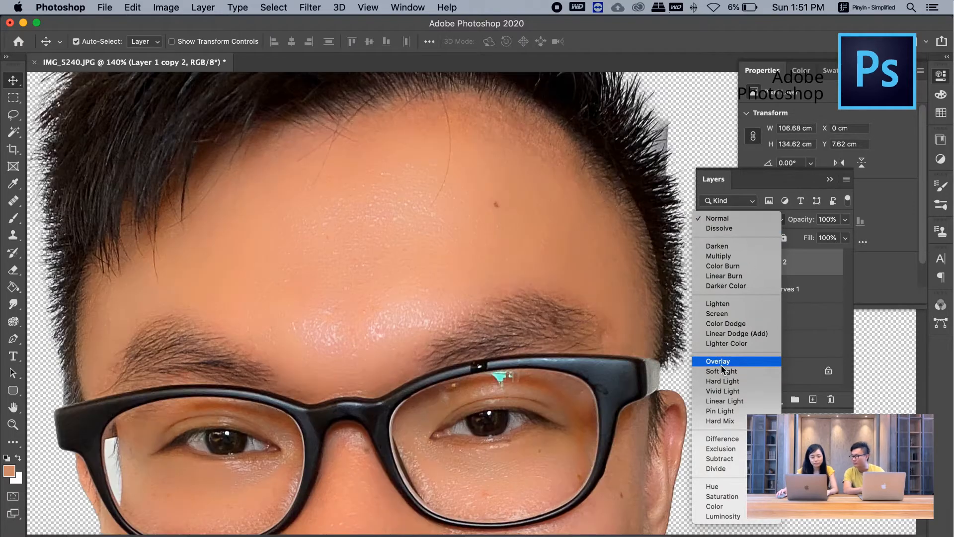
pyautogui.click(726, 401)
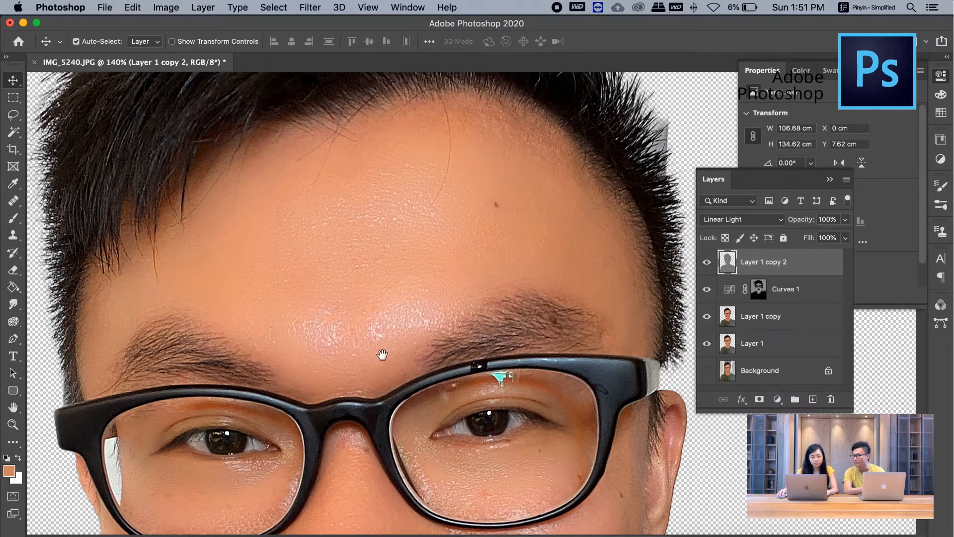
# Lower the midpoint of the Curves 1 adjustment slightly to reduce the brightening of the skin
pyautogui.scroll(-5, 372, 352)
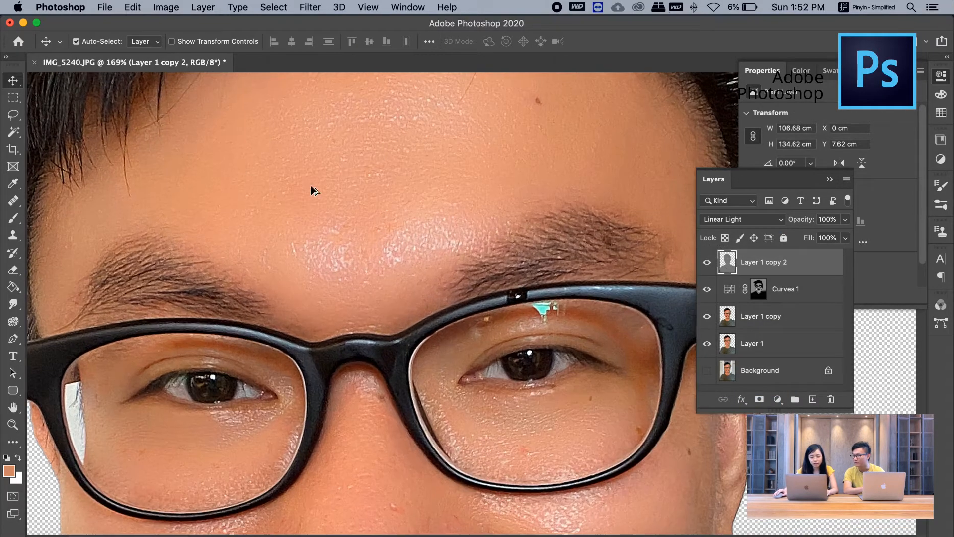
pyautogui.scroll(-8, 324, 234)
pyautogui.scroll(6, 179, 299)
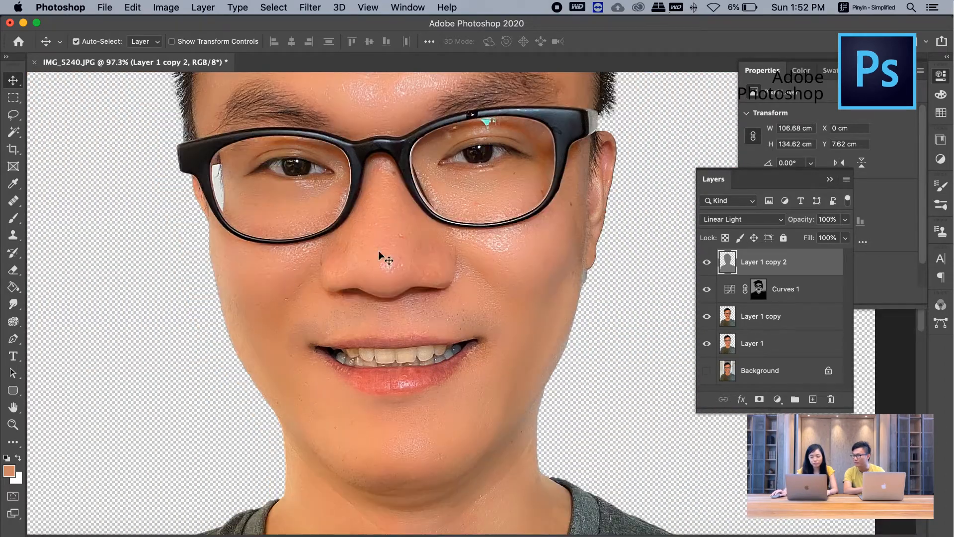
pyautogui.moveTo(405, 244); pyautogui.dragTo(407, 240)
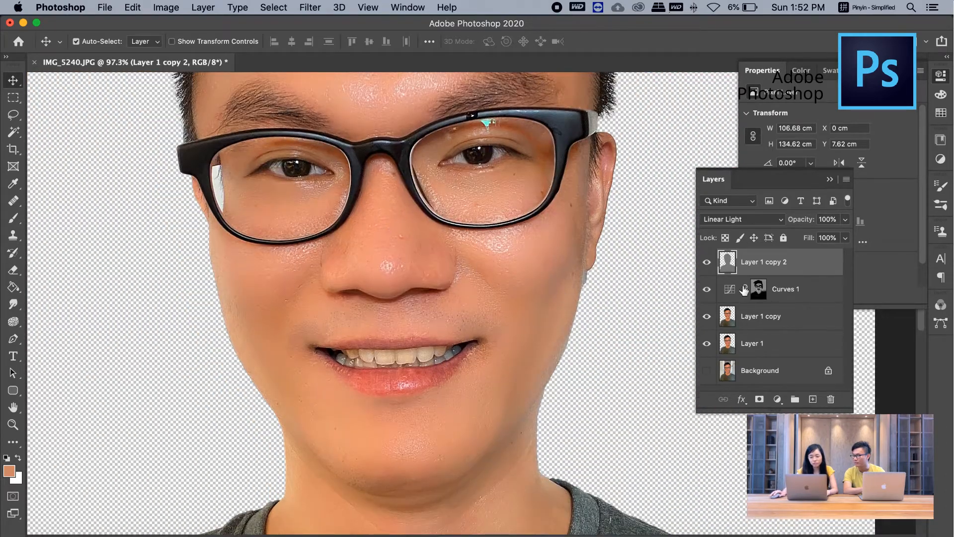
pyautogui.click(786, 292)
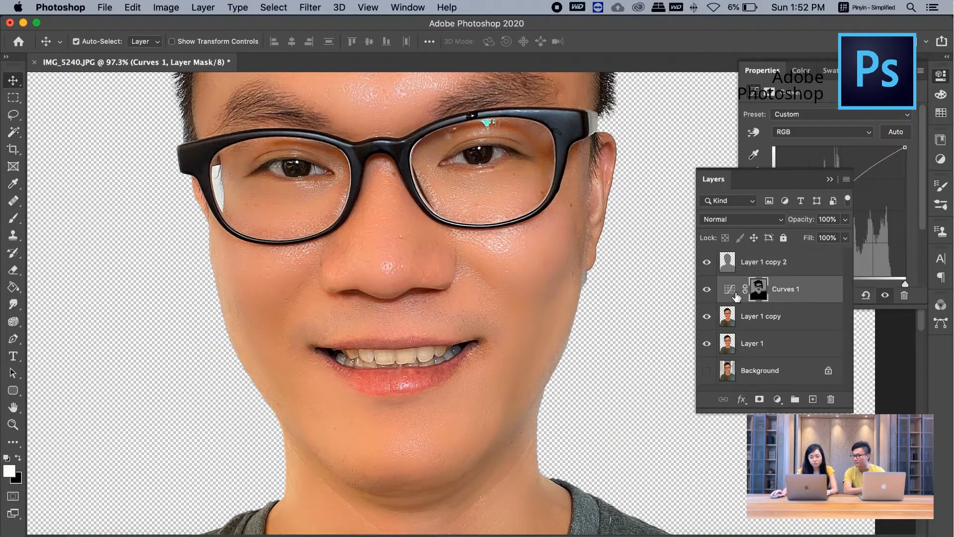
pyautogui.click(862, 131)
pyautogui.moveTo(846, 189); pyautogui.dragTo(851, 186)
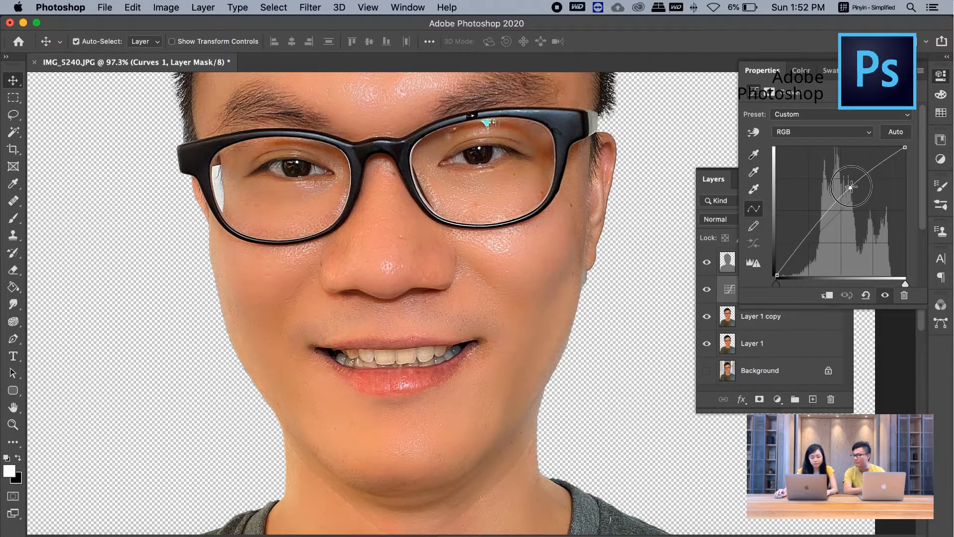
pyautogui.click(853, 187)
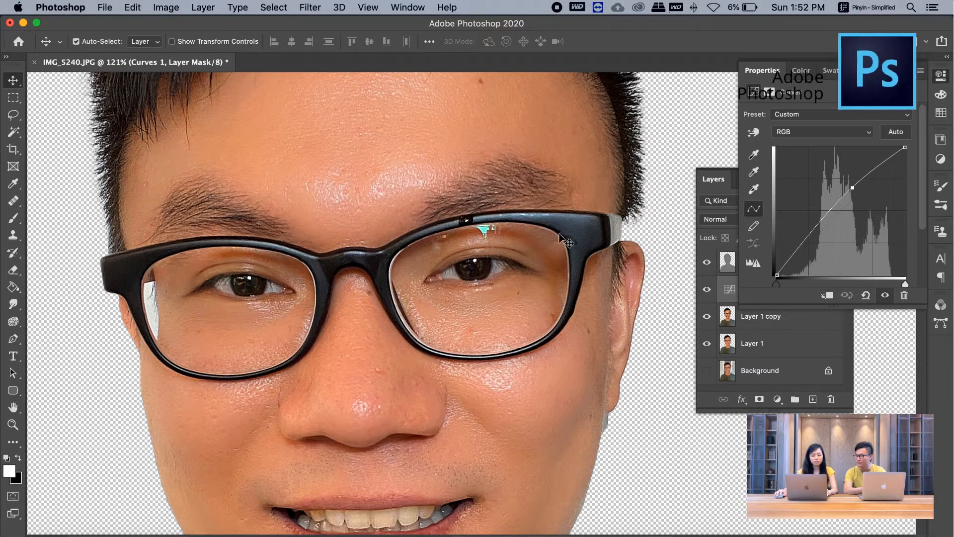
# Duplicate all layers from Layer 1 up to Layer 1 copy 2 and merge the duplicates into one layer
pyautogui.scroll(3, 493, 238)
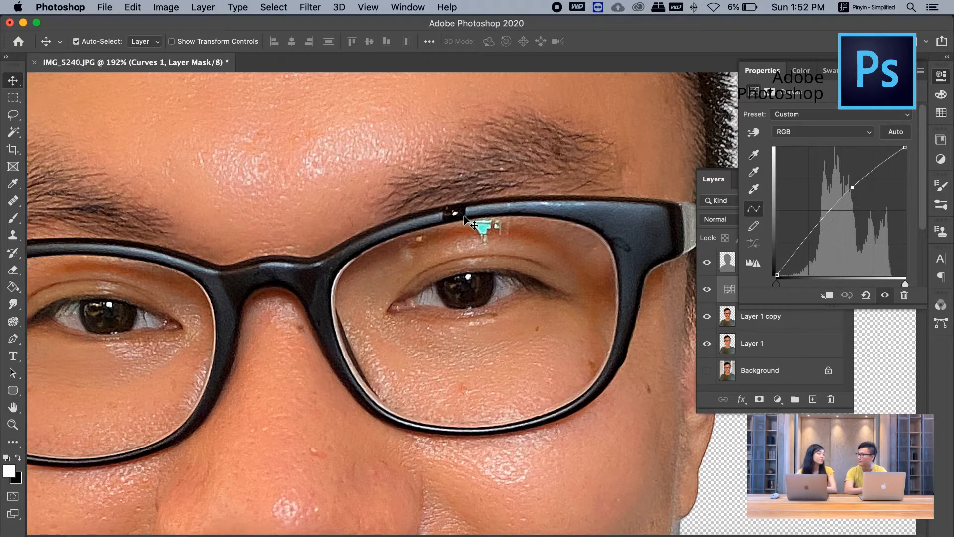
pyautogui.click(943, 82)
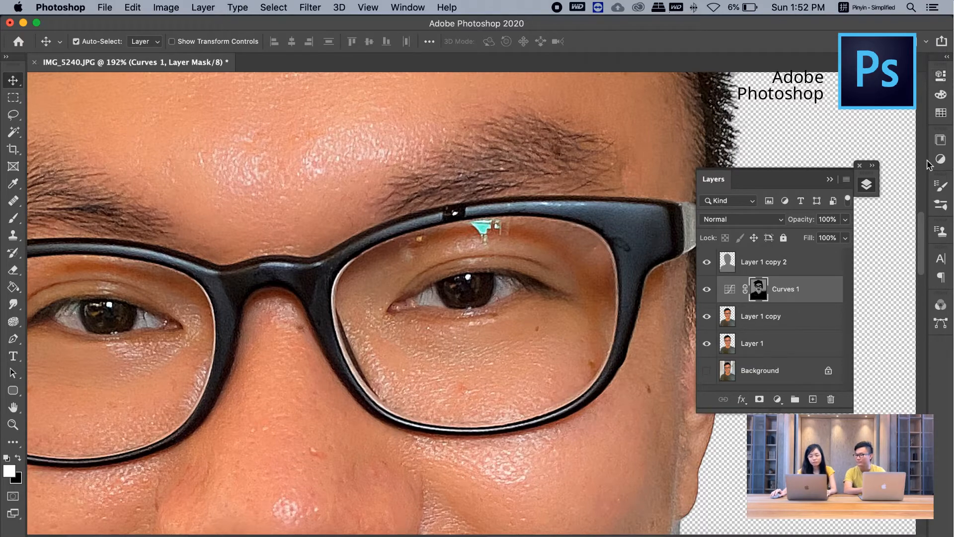
pyautogui.click(761, 348)
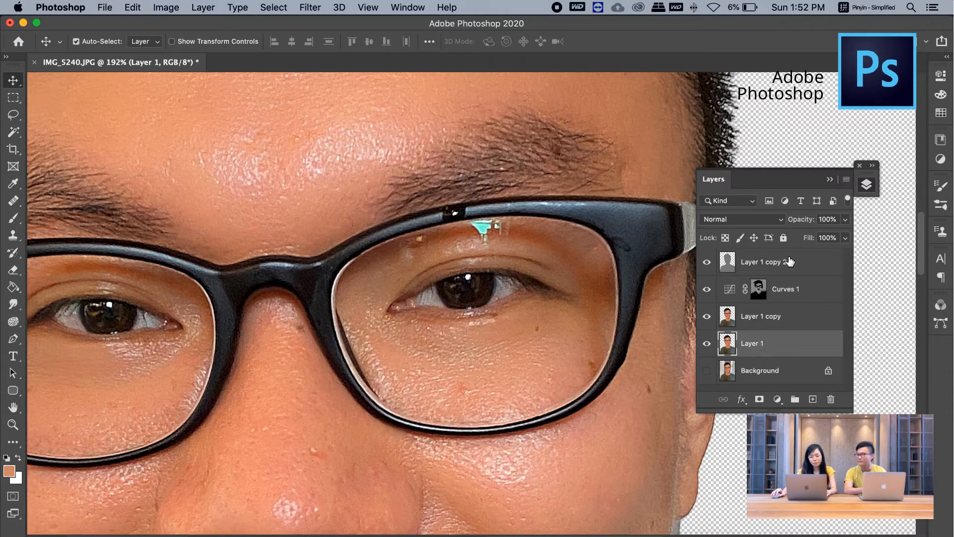
pyautogui.keyDown('shift'); pyautogui.click(800, 263); pyautogui.keyUp('shift')
pyautogui.moveTo(809, 267); pyautogui.dragTo(812, 399)
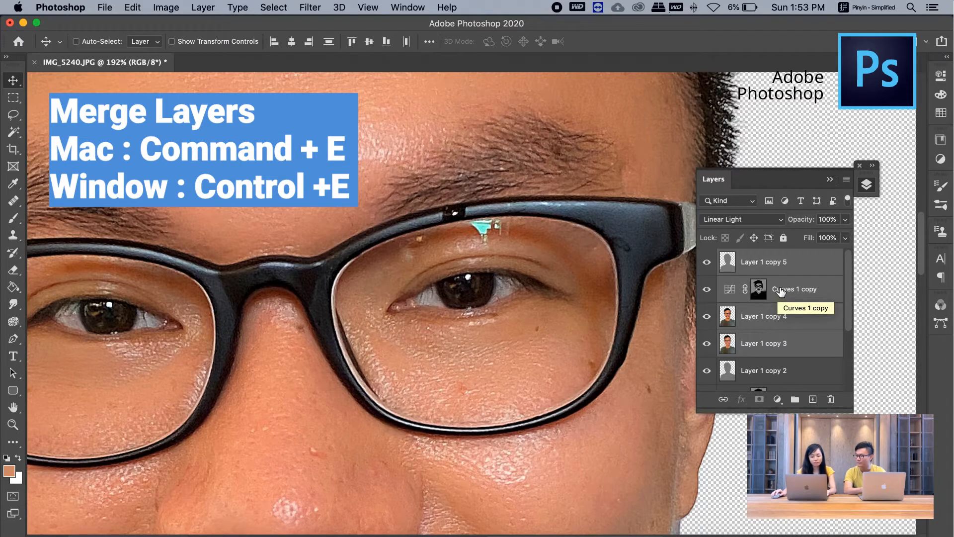
pyautogui.press('super')
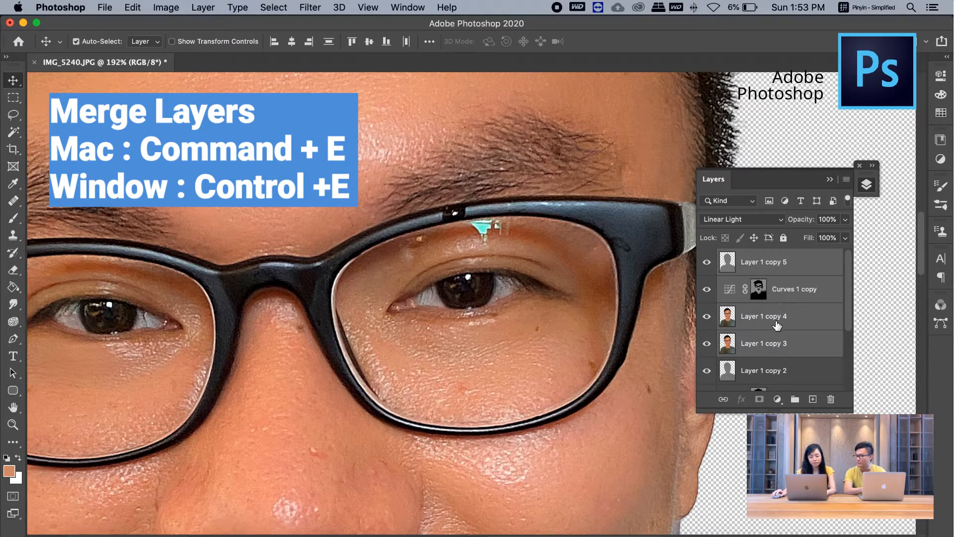
pyautogui.press('super+e')
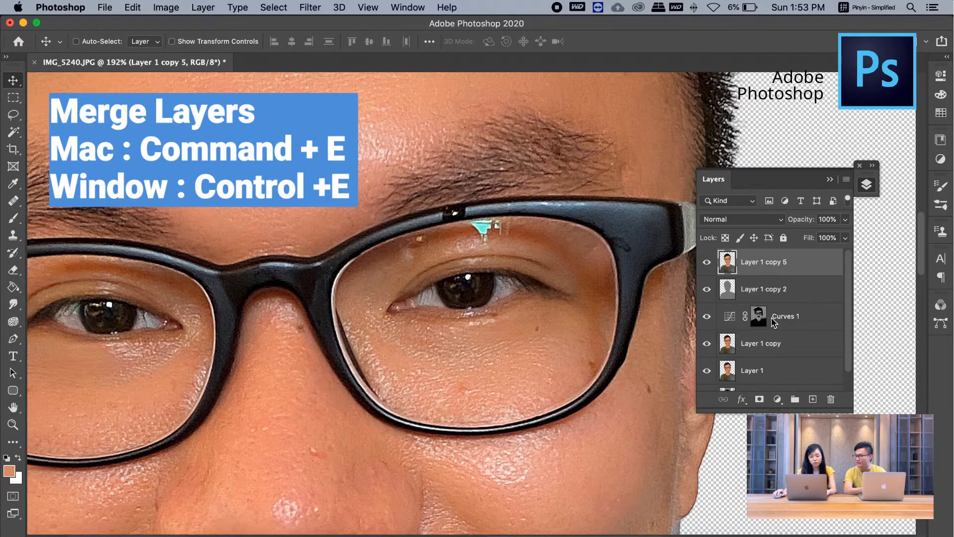
# Hide every layer beneath Layer 1 copy 5 so that only the merged layer is shown
pyautogui.moveTo(711, 289); pyautogui.dragTo(709, 389)
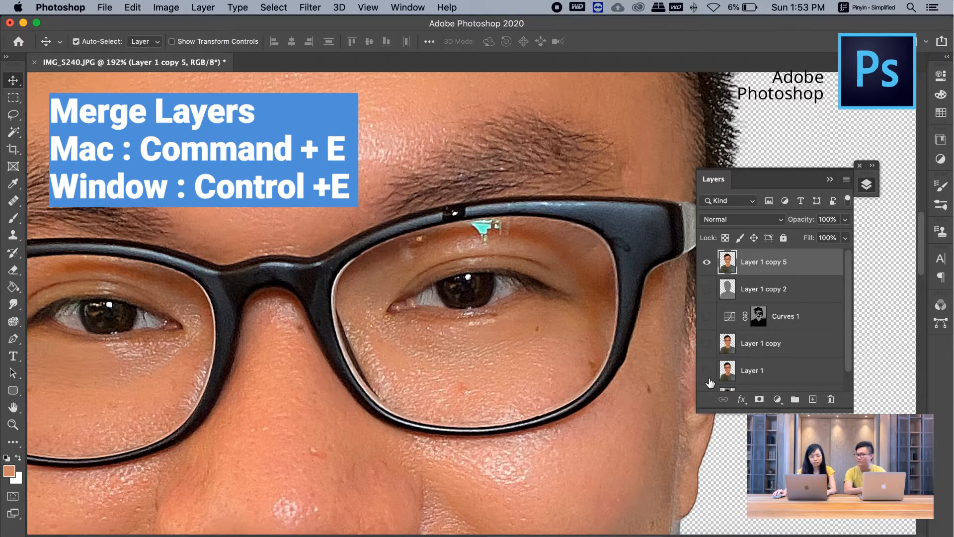
pyautogui.click(709, 263)
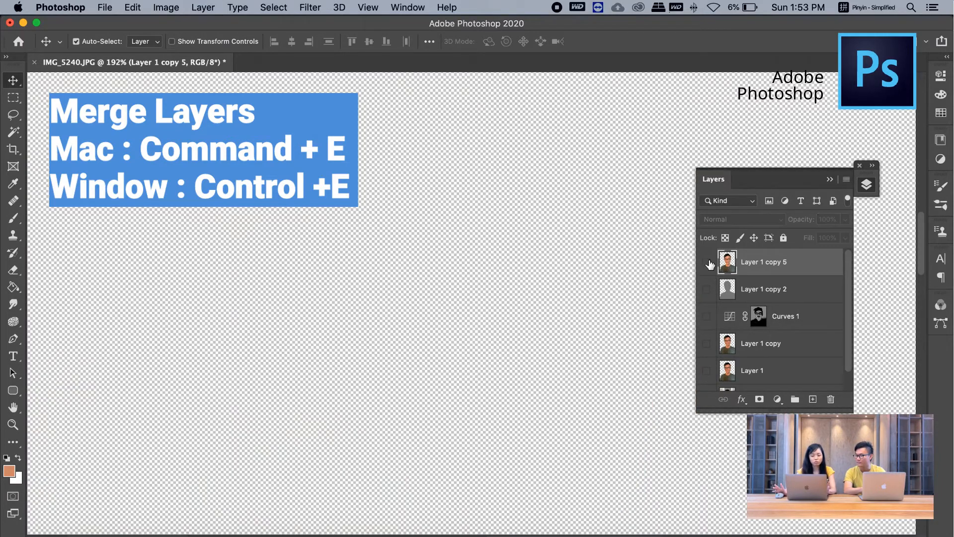
pyautogui.click(709, 264)
# Remove the dark gap and white glare on the upper glasses frame above the eye with the Clone Stamp tool, sampling clean frame on both sides
pyautogui.scroll(3, 457, 282)
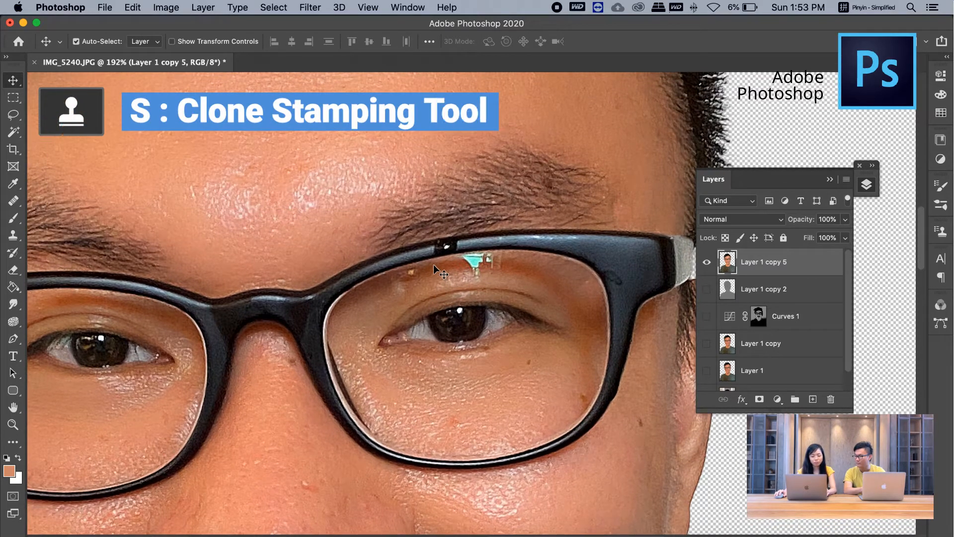
pyautogui.press('s')
pyautogui.keyDown('alt'); pyautogui.scroll(5, 427, 253); pyautogui.keyUp('alt')
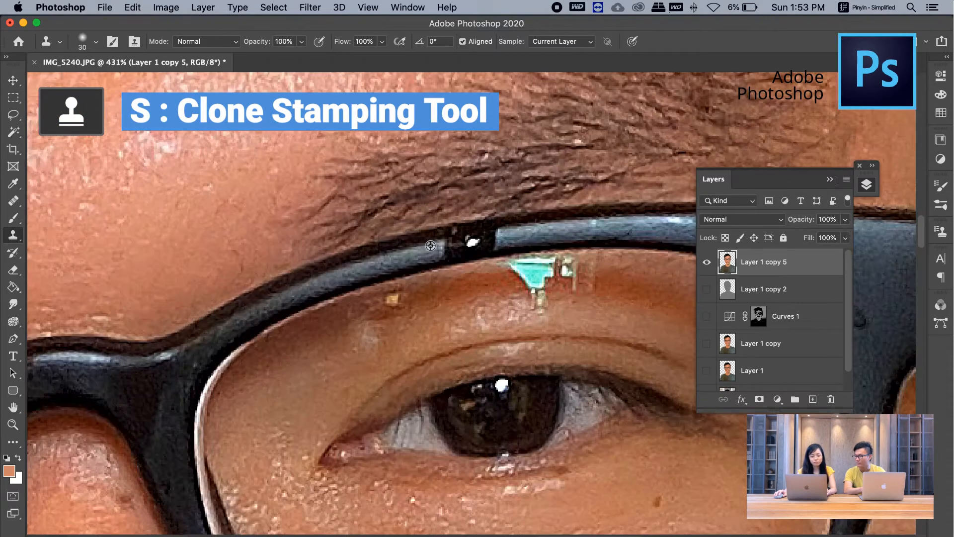
pyautogui.keyDown('alt'); pyautogui.click(429, 244); pyautogui.keyUp('alt')
pyautogui.moveTo(453, 238)
pyautogui.mouseDown()
pyautogui.moveTo(496, 233)
pyautogui.moveTo(464, 243)
pyautogui.mouseUp()
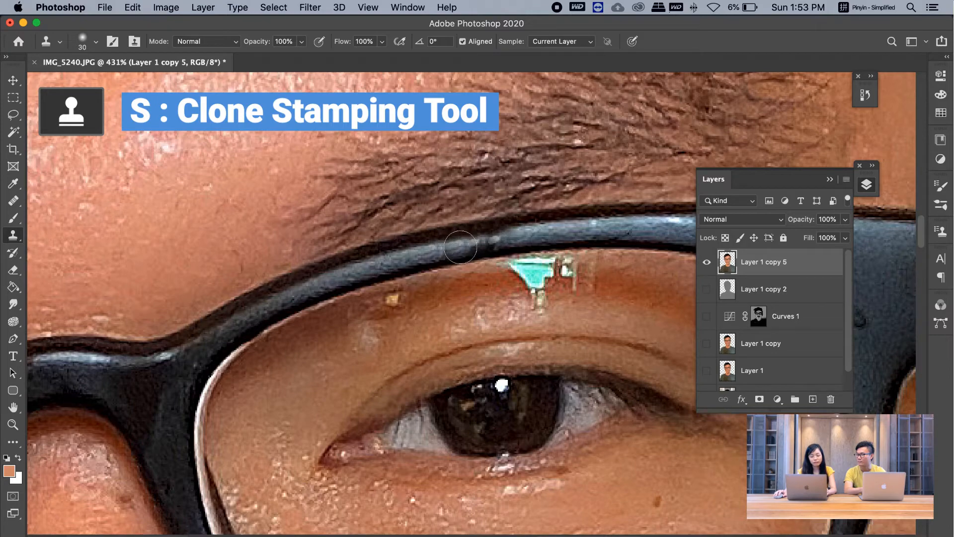
pyautogui.click(492, 236)
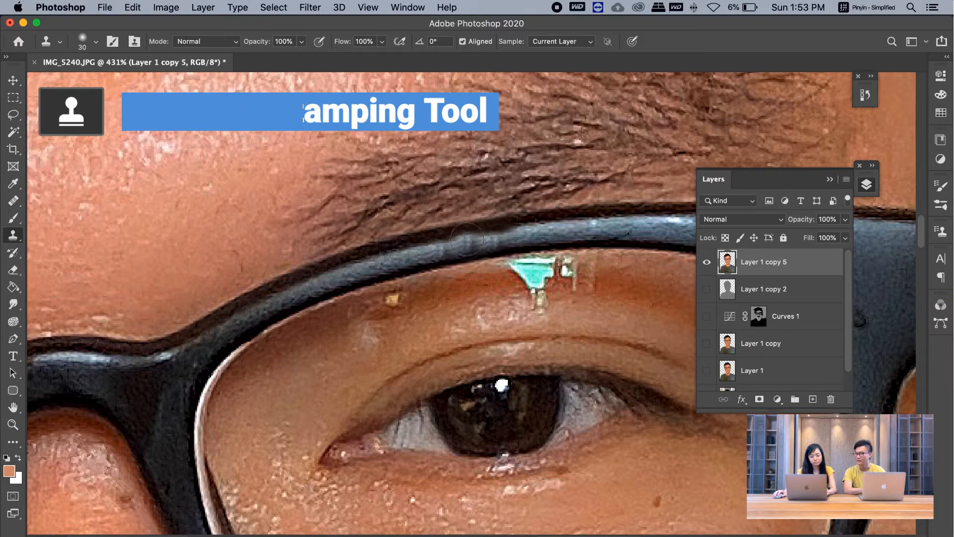
pyautogui.keyDown('alt'); pyautogui.click(534, 238); pyautogui.keyUp('alt')
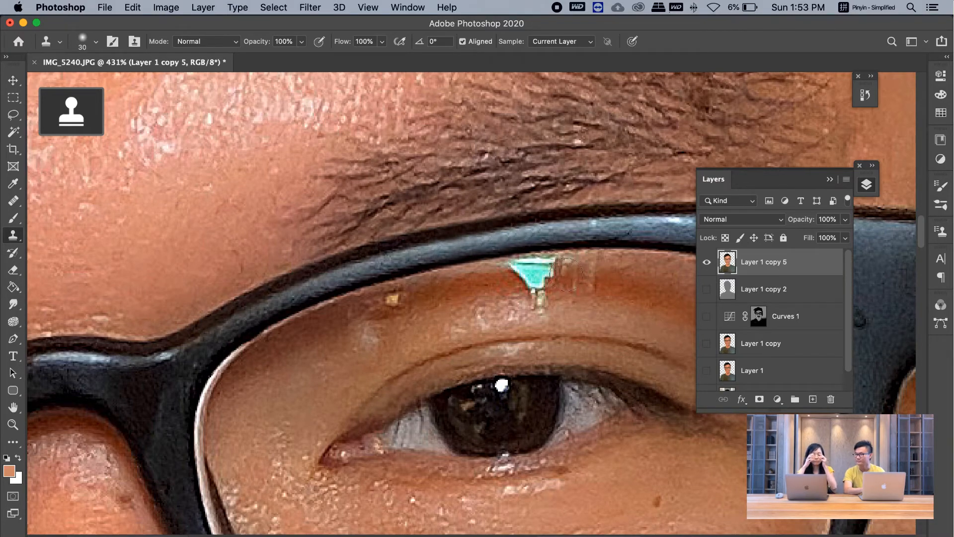
# Clone clean eyelid skin over the cyan reflection and the small yellow spot inside the same lens
pyautogui.scroll(-2, 566, 302)
pyautogui.scroll(-2, 566, 303)
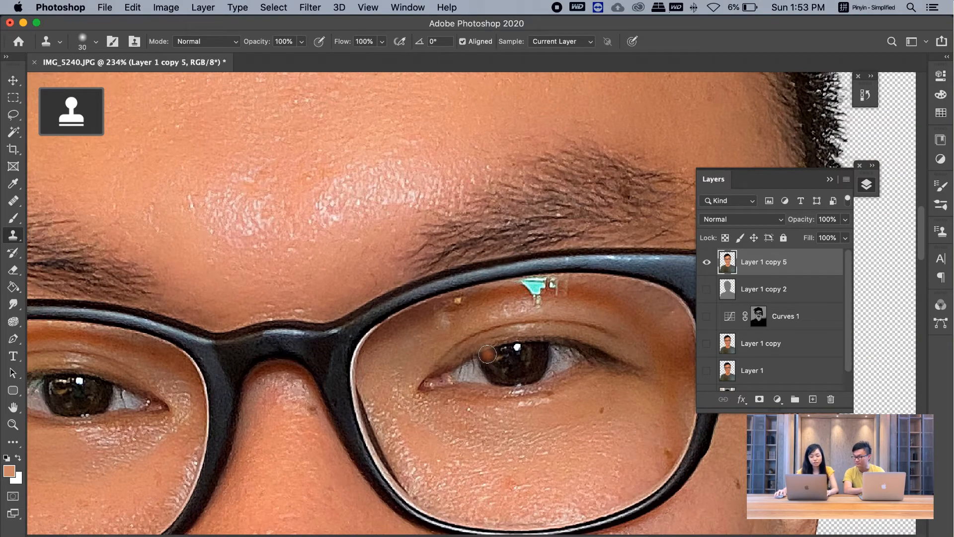
pyautogui.scroll(3, 614, 301)
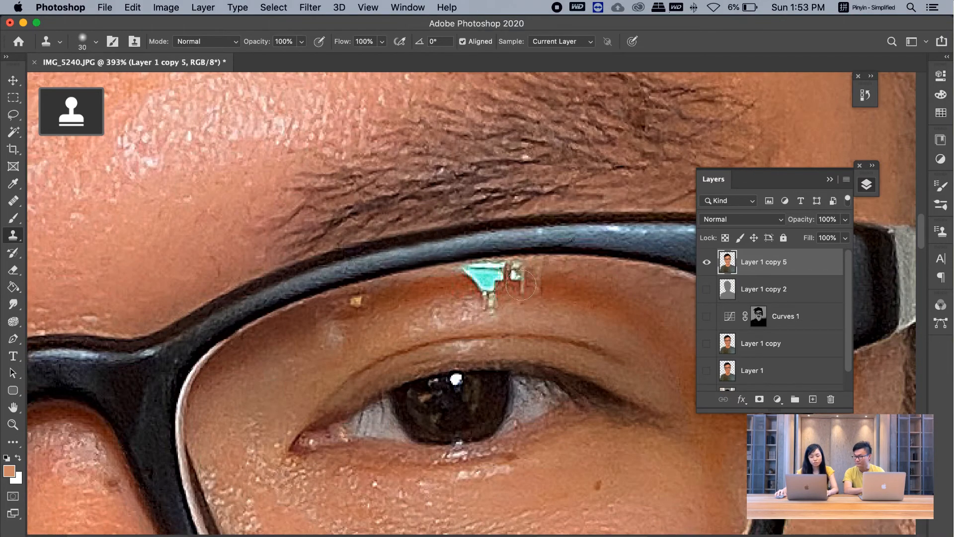
pyautogui.moveTo(516, 281)
pyautogui.mouseDown()
pyautogui.moveTo(525, 275)
pyautogui.moveTo(482, 283)
pyautogui.moveTo(463, 273)
pyautogui.moveTo(507, 292)
pyautogui.mouseUp()
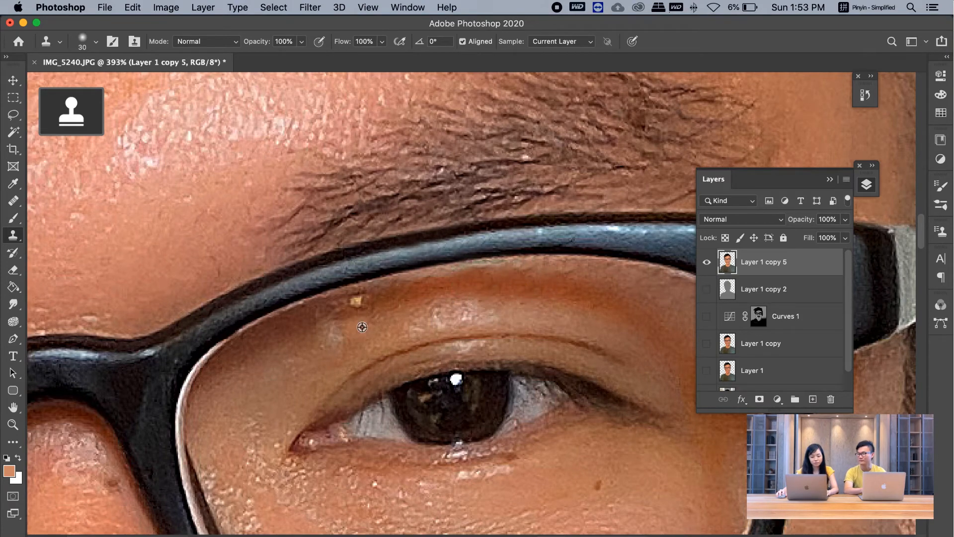
pyautogui.scroll(-5, 369, 321)
pyautogui.scroll(5, 368, 321)
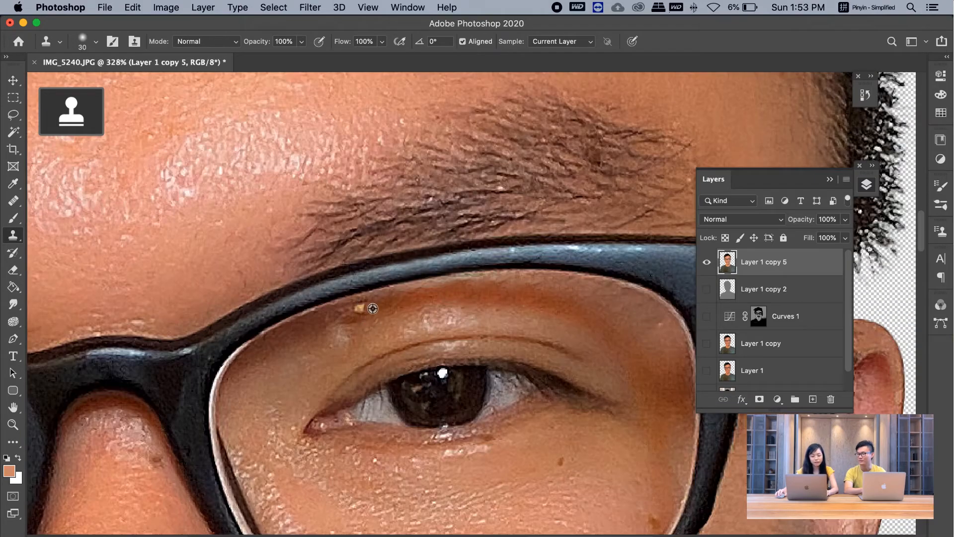
# Examine the retouched portrait from hair to shirt, checking the glasses, forehead and face for remaining flaws
pyautogui.scroll(-4, 418, 343)
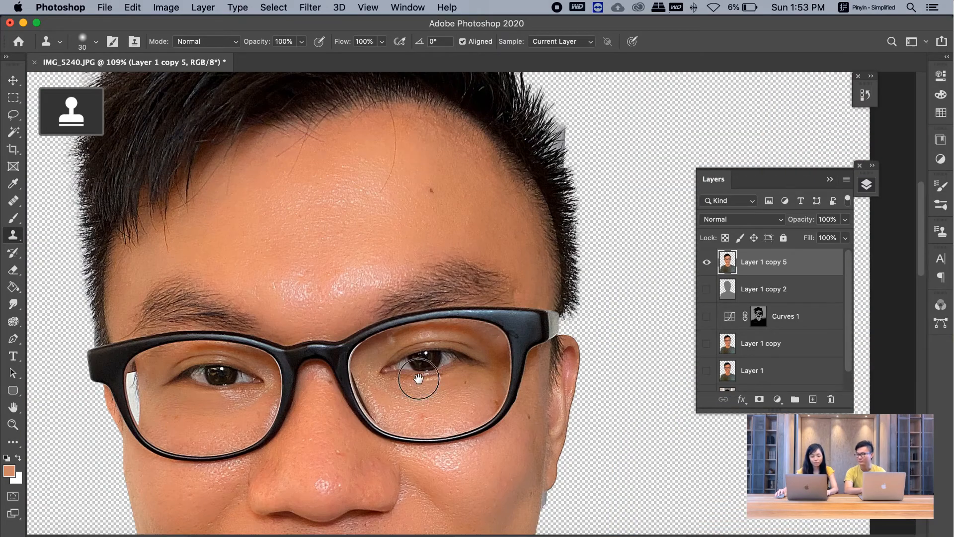
pyautogui.scroll(-4, 419, 378)
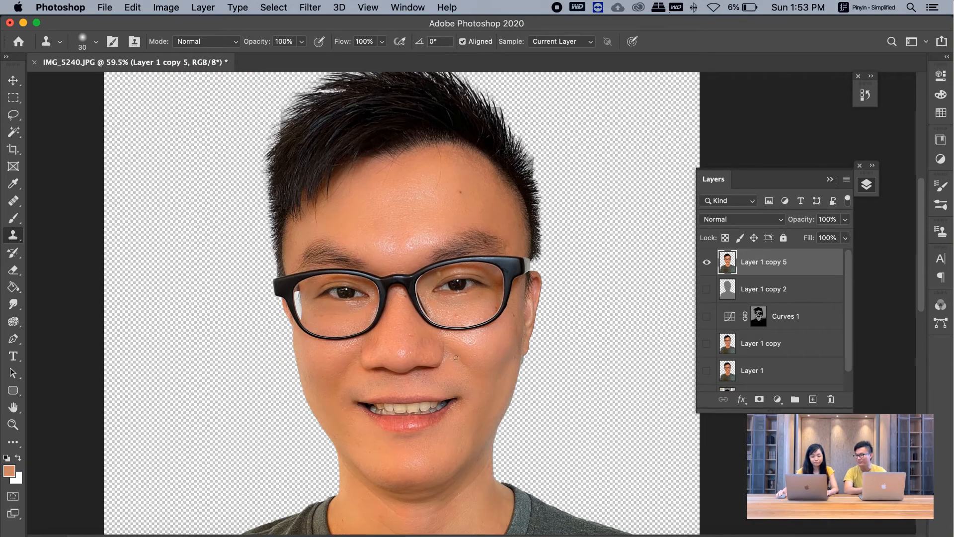
pyautogui.scroll(-5, 456, 358)
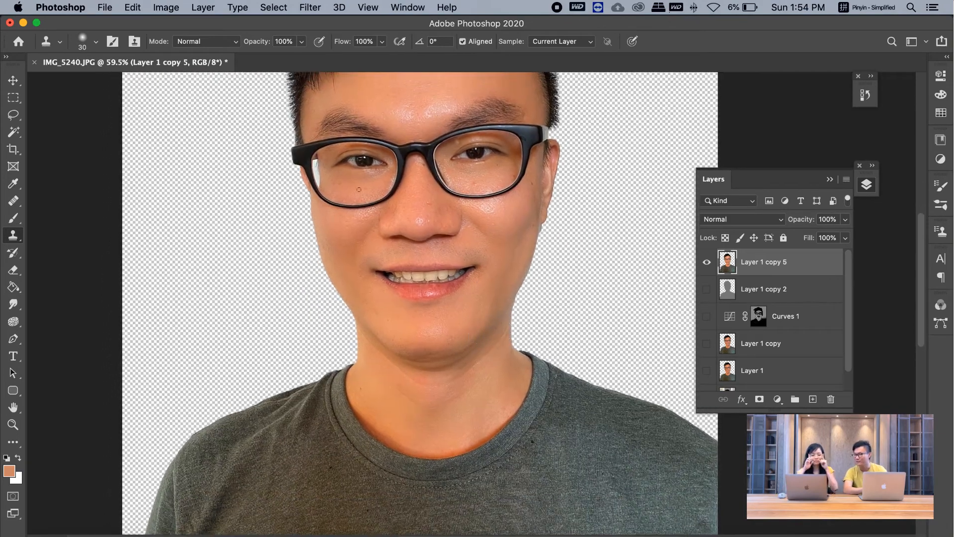
pyautogui.scroll(4, 359, 190)
pyautogui.moveTo(337, 203); pyautogui.dragTo(323, 251)
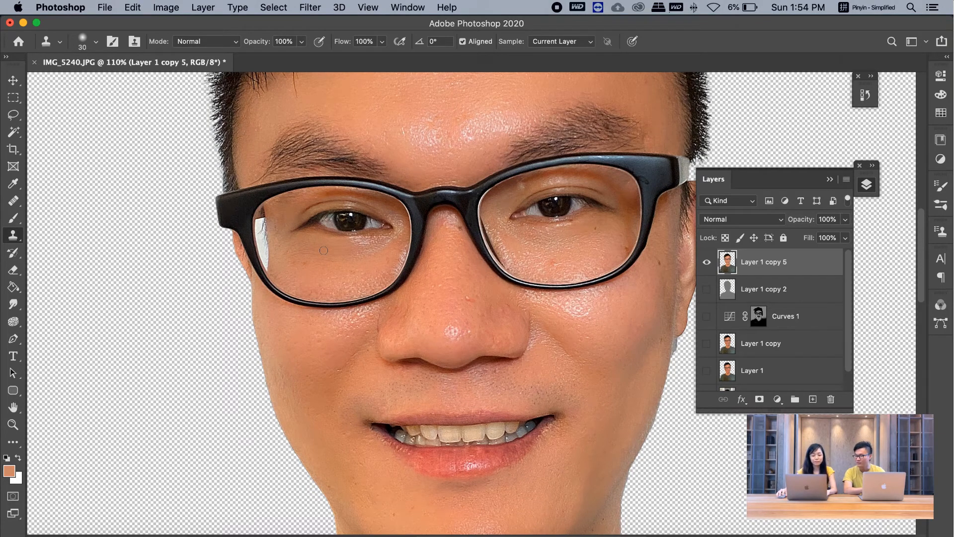
pyautogui.scroll(9, 325, 251)
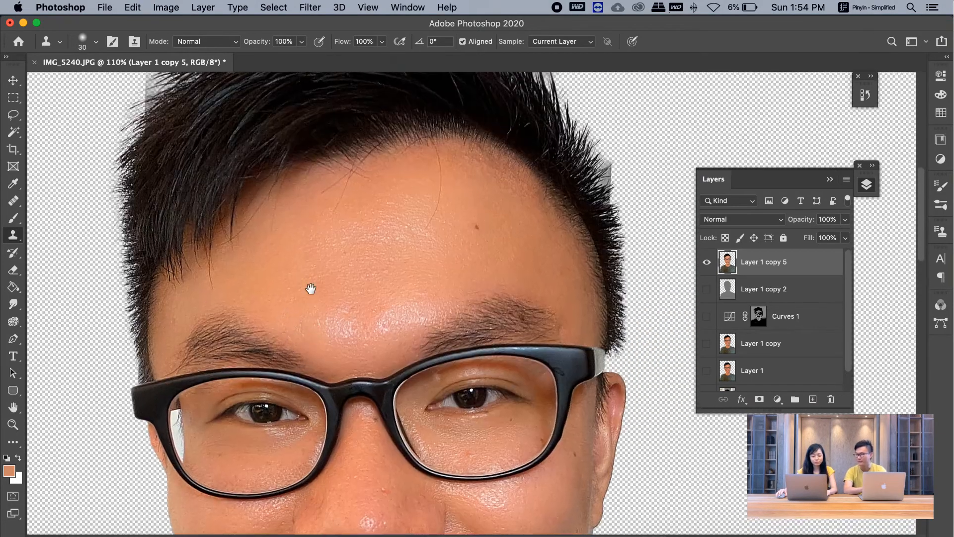
pyautogui.scroll(2, 338, 297)
pyautogui.scroll(-5, 362, 362)
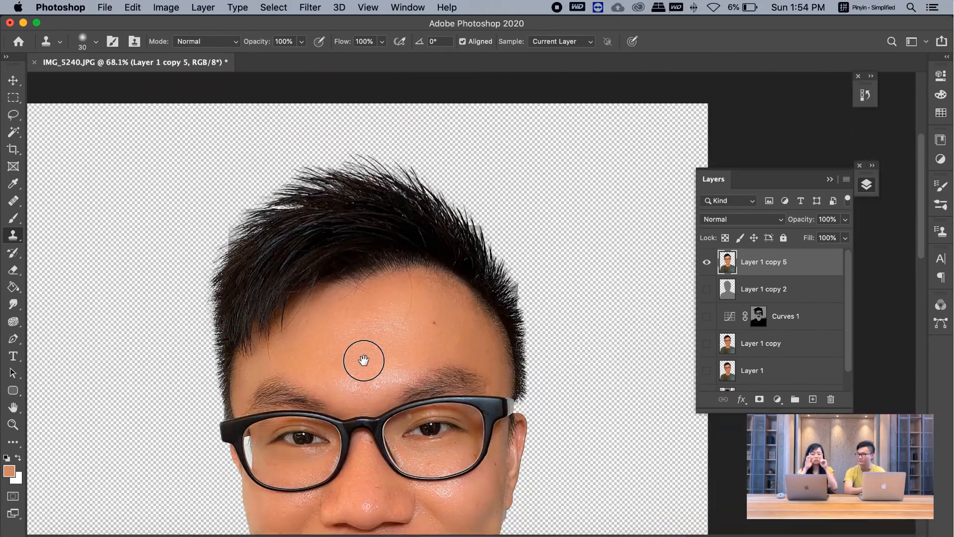
pyautogui.scroll(-2, 371, 254)
pyautogui.scroll(-2, 387, 248)
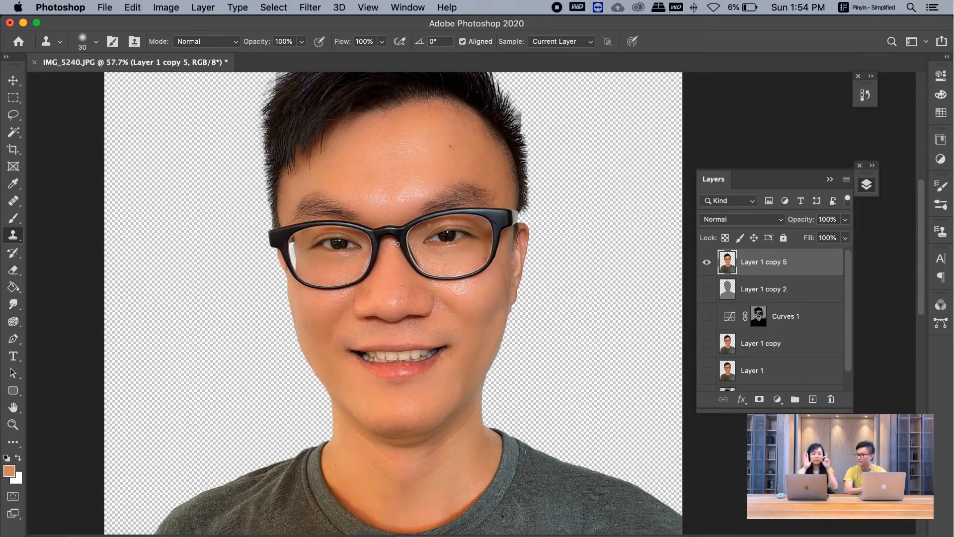